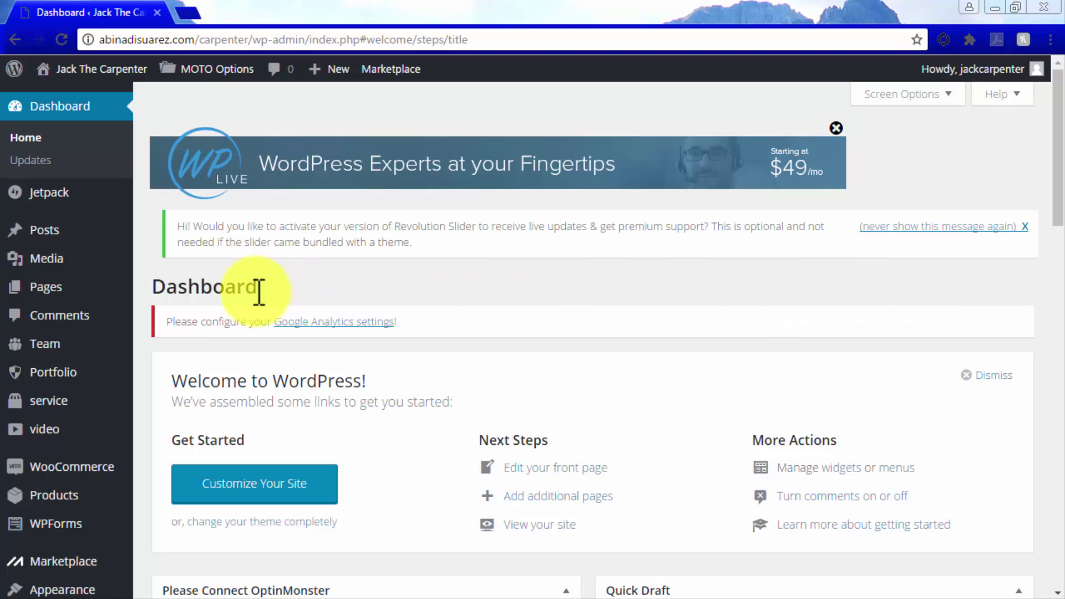
# Step: Bring up the carpentry site's admin Dashboard, with the Pages menu in the sidebar
pyautogui.moveTo(88, 302)
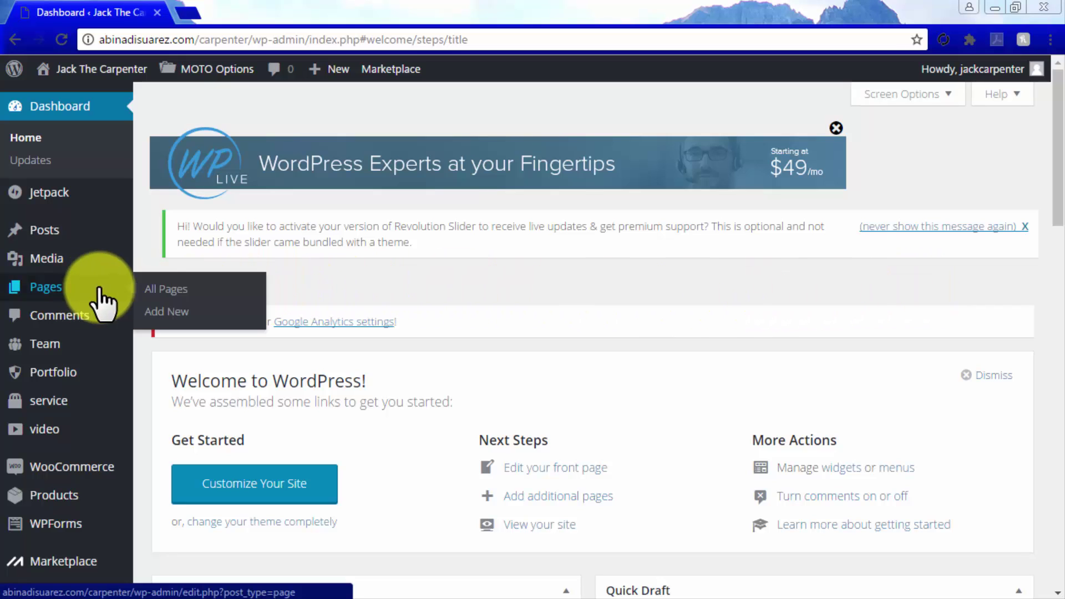
# Step: Open the Home — Front Page from the All Pages list
pyautogui.click(157, 289)
pyautogui.scroll(-2, 146, 309)
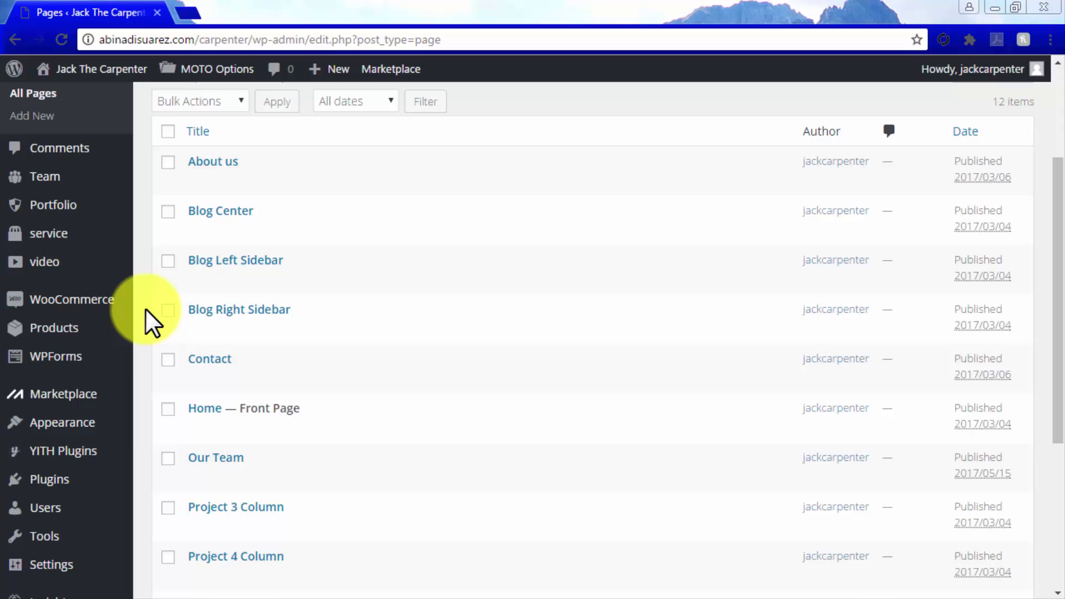
pyautogui.scroll(-6, 147, 312)
pyautogui.scroll(4, 146, 312)
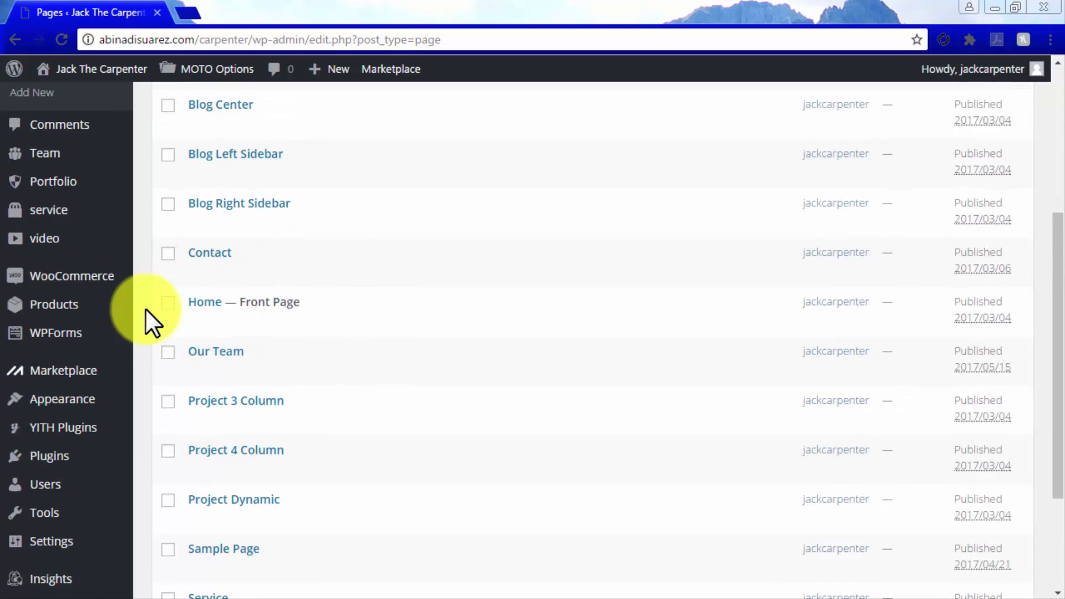
pyautogui.scroll(2, 145, 309)
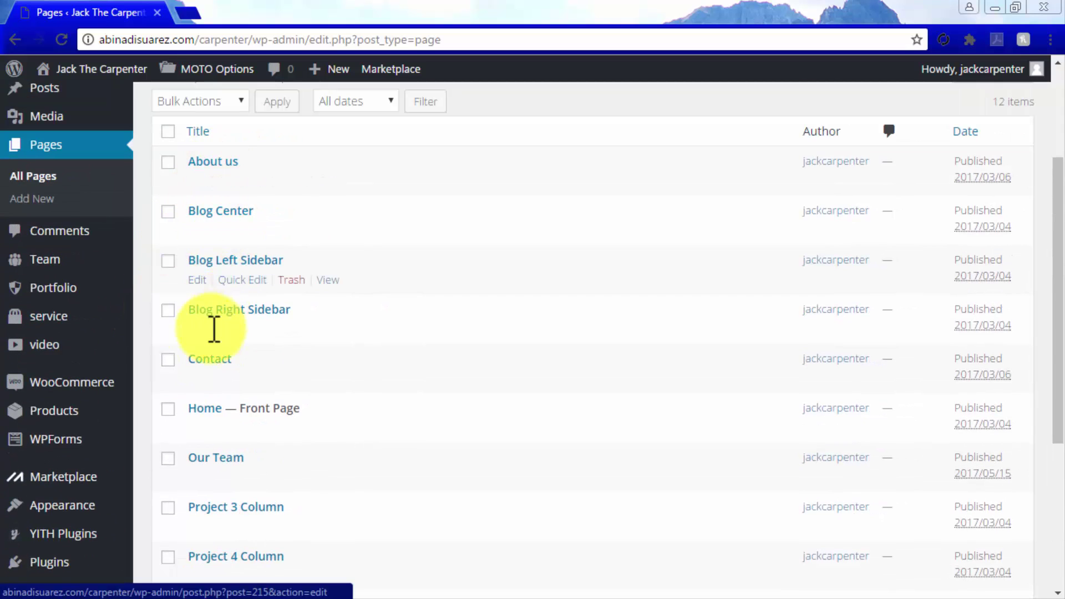
pyautogui.click(205, 410)
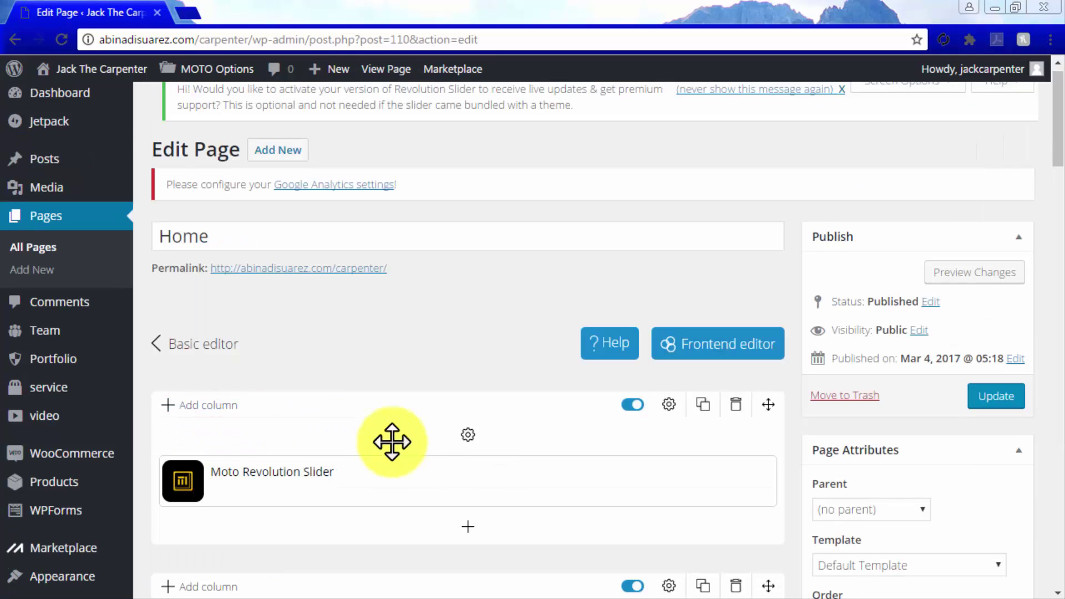
# Step: Check the live front page via Visit Site, then return to editing Home
pyautogui.scroll(-3, 784, 516)
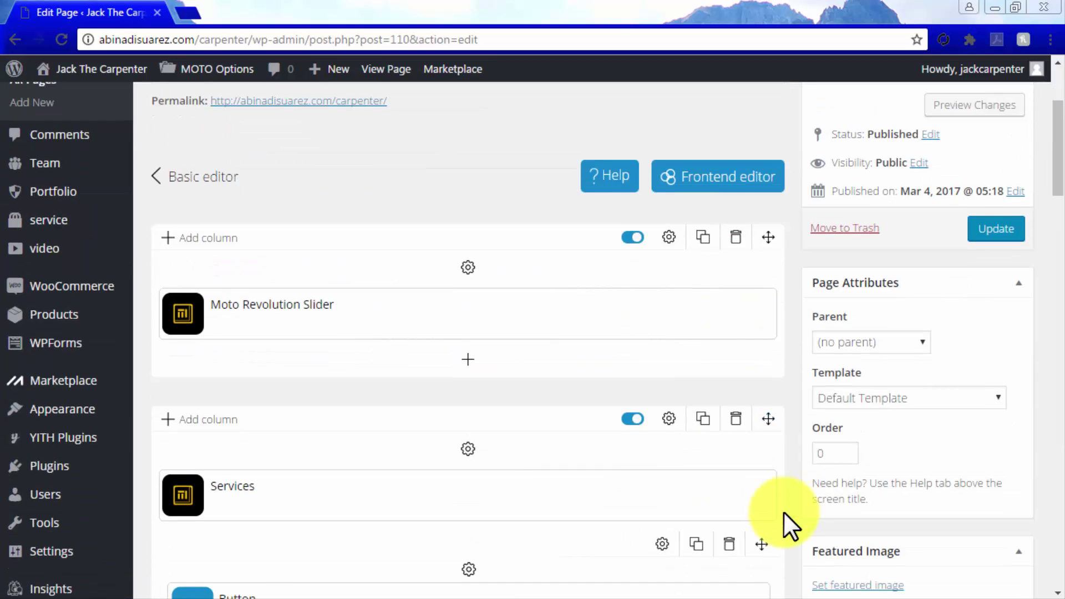
pyautogui.scroll(-9, 783, 512)
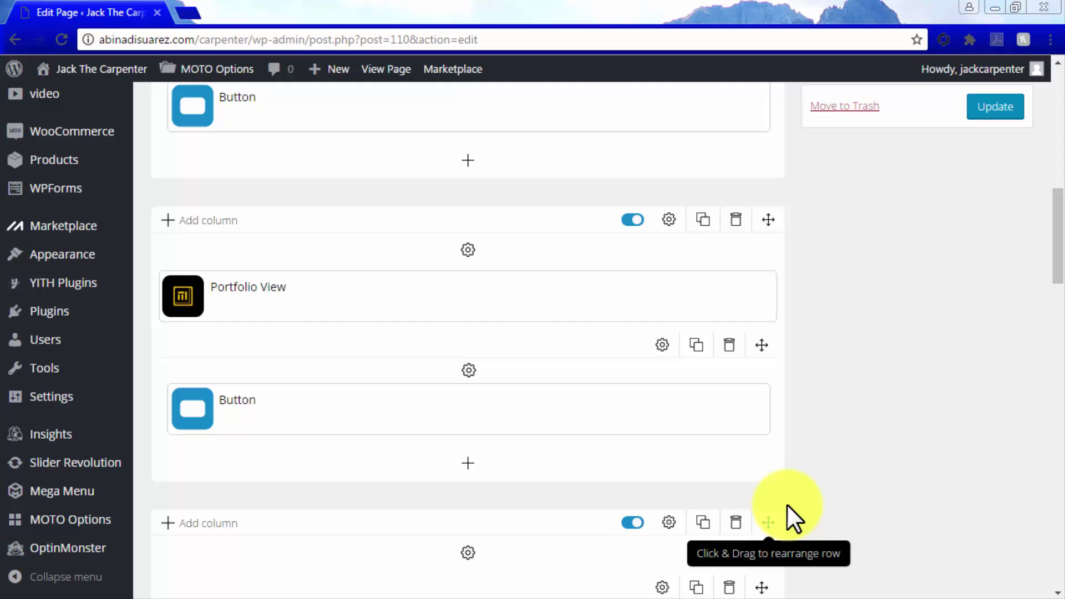
pyautogui.moveTo(92, 72)
pyautogui.click(92, 92)
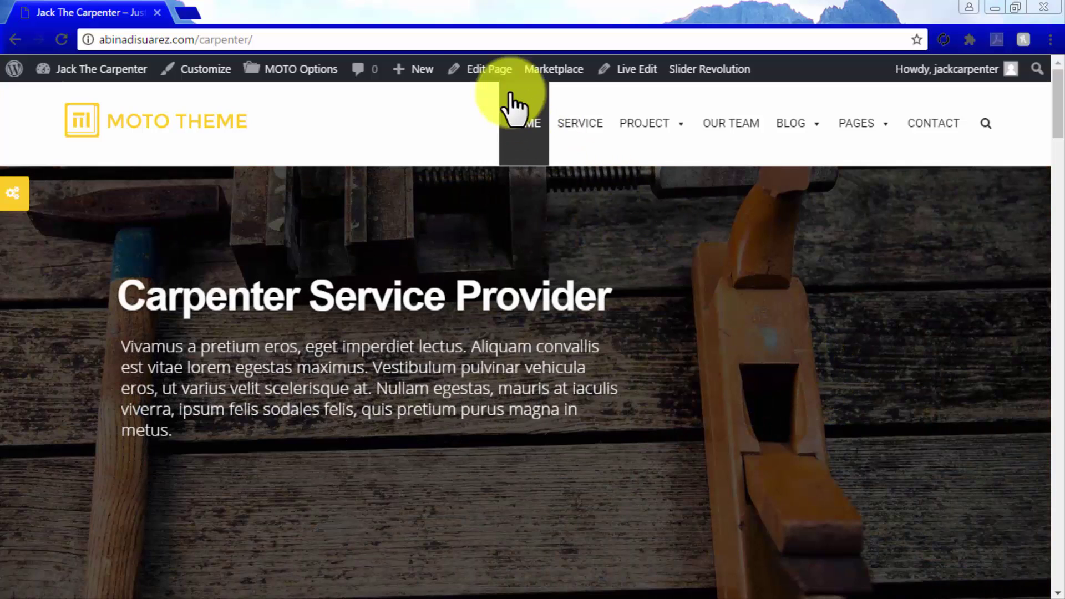
pyautogui.click(485, 66)
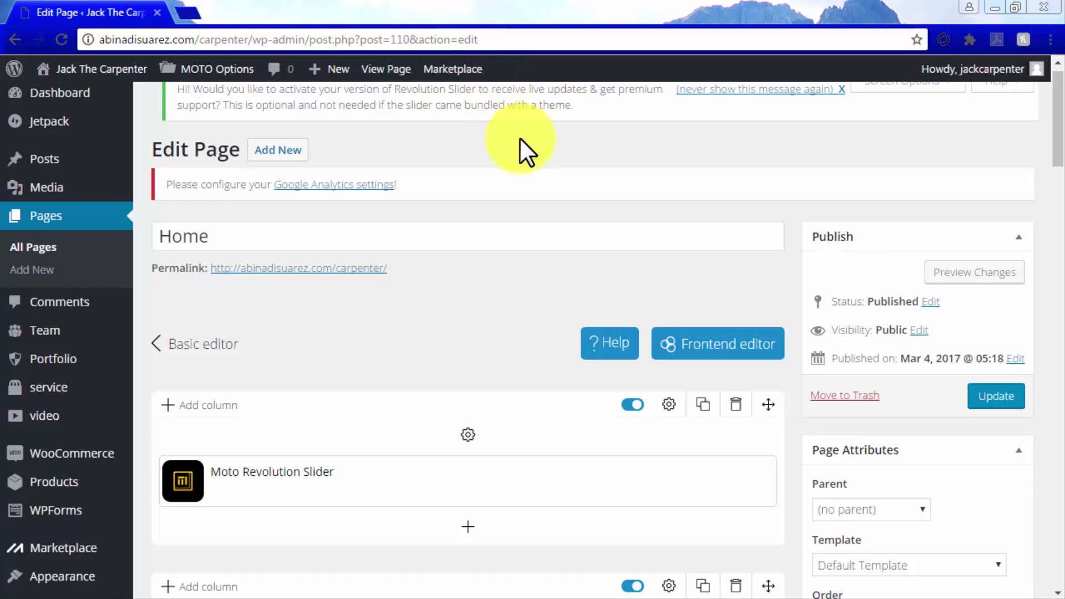
pyautogui.moveTo(779, 474)
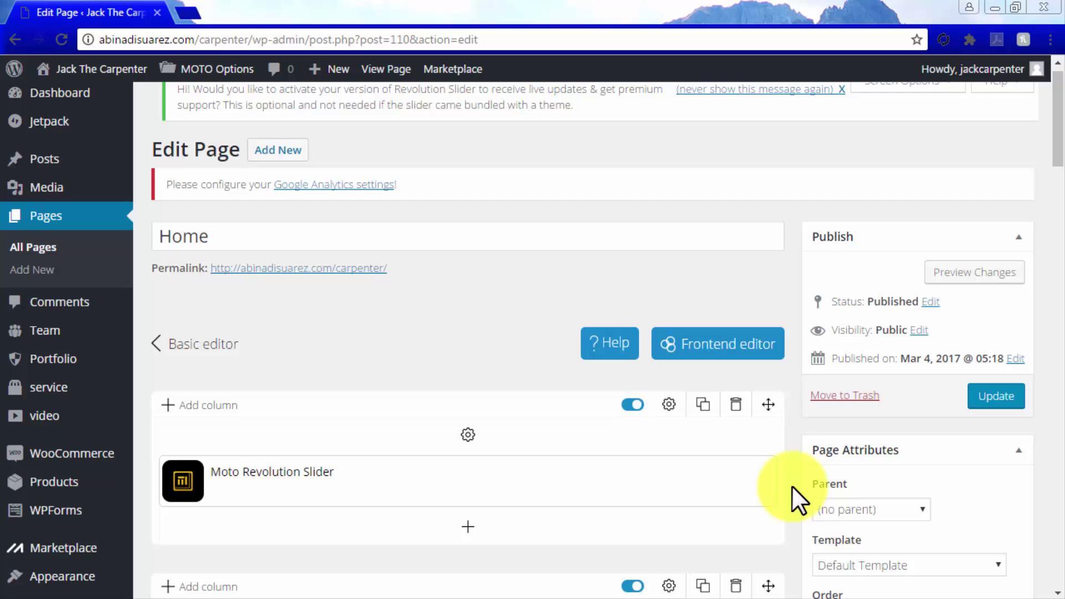
pyautogui.scroll(-5, 792, 485)
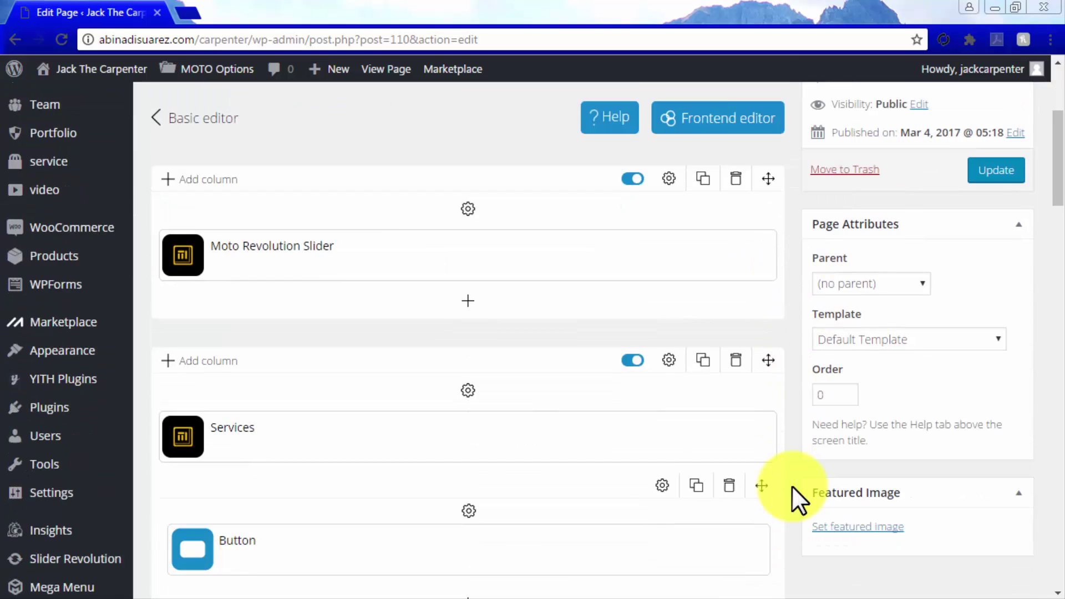
pyautogui.scroll(-5, 792, 485)
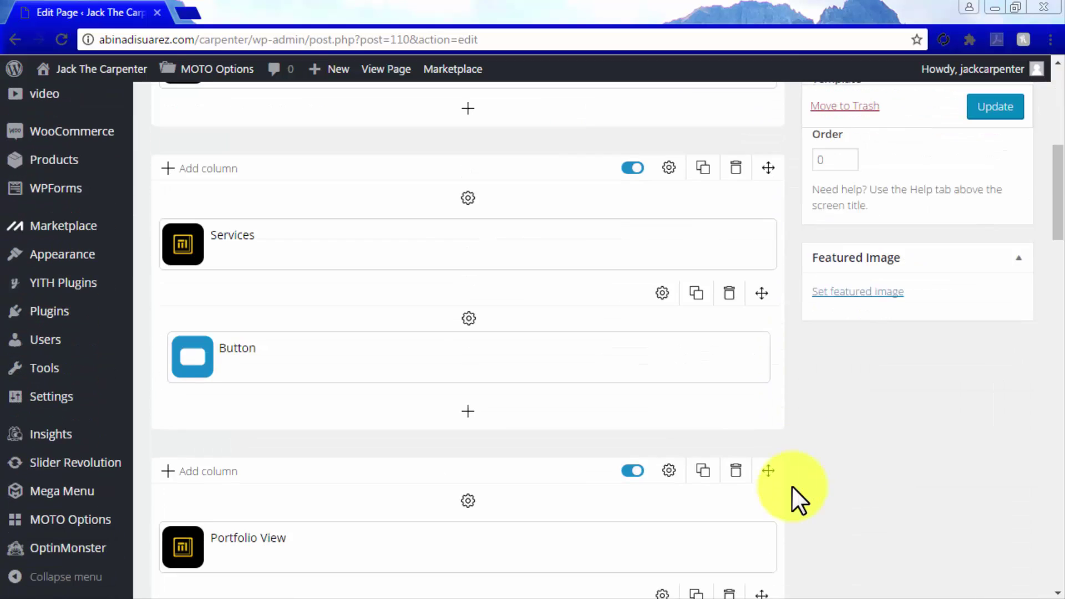
pyautogui.scroll(-8, 791, 485)
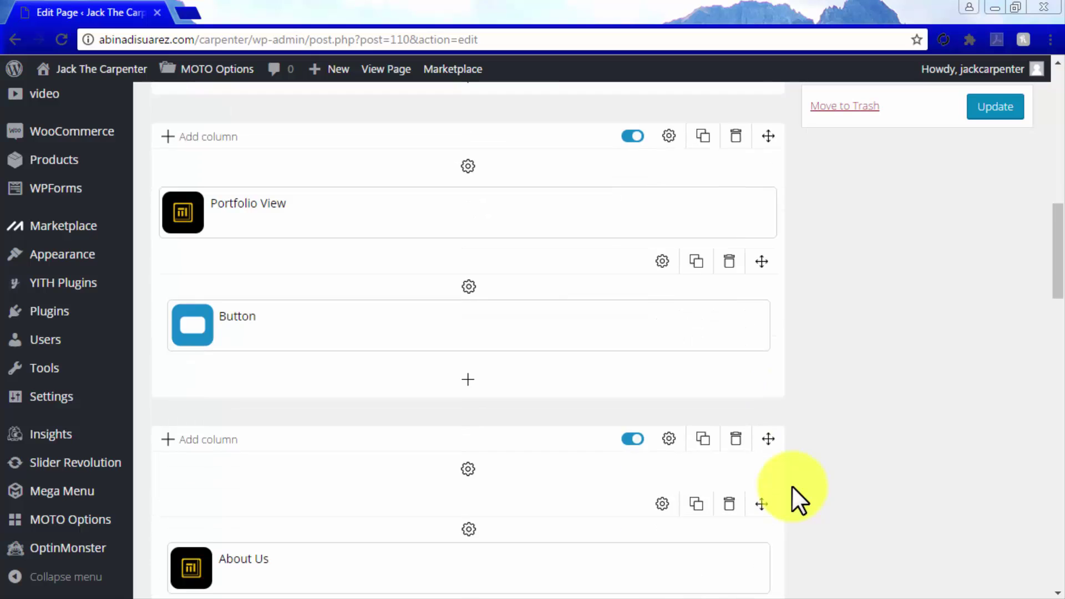
pyautogui.scroll(-9, 791, 485)
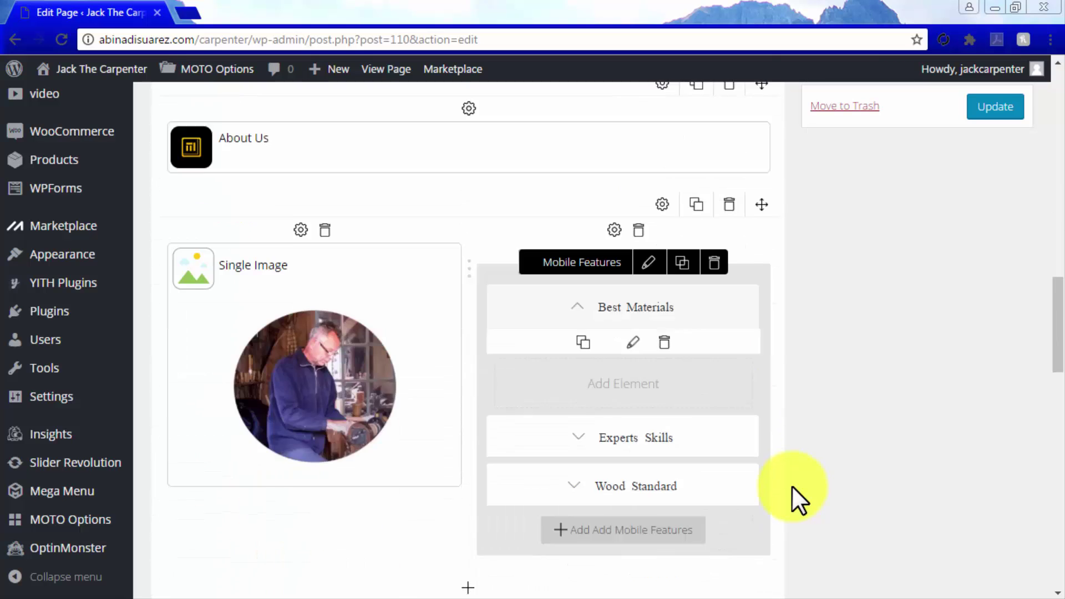
pyautogui.scroll(-9, 791, 485)
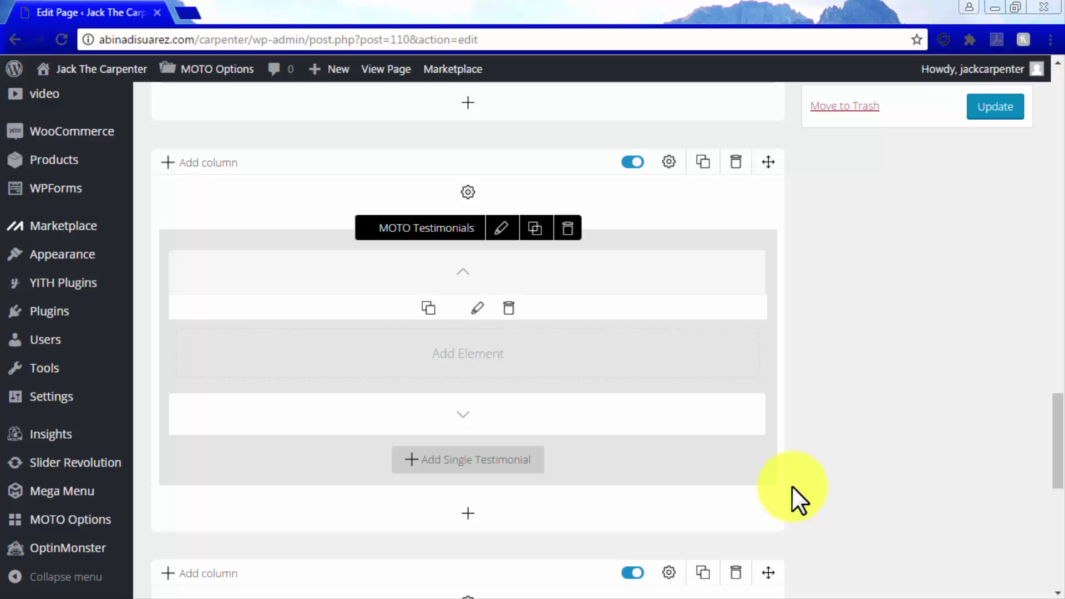
pyautogui.scroll(17, 791, 485)
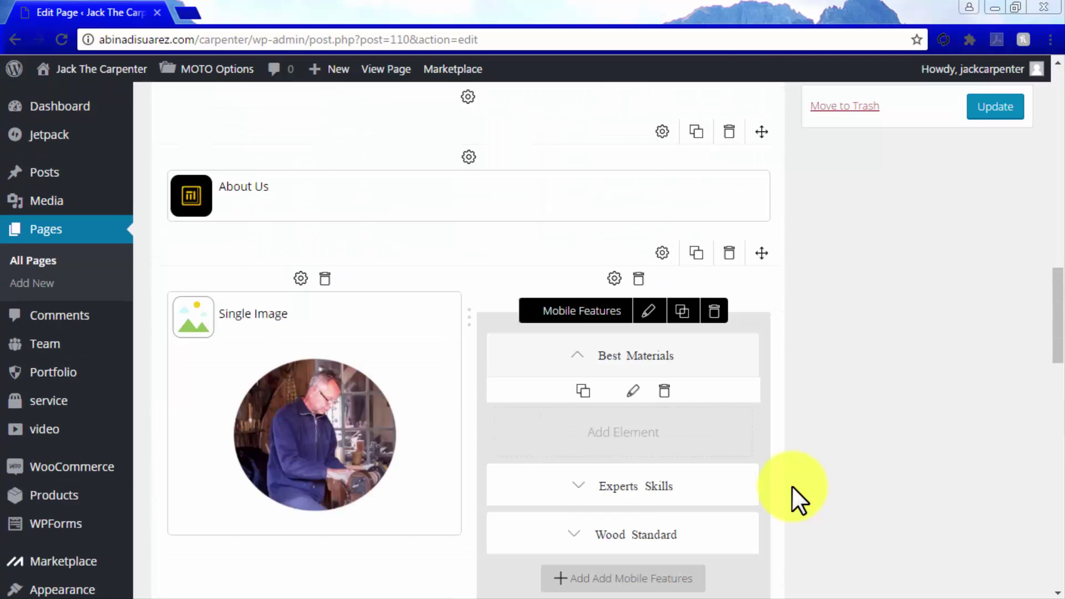
pyautogui.scroll(9, 791, 485)
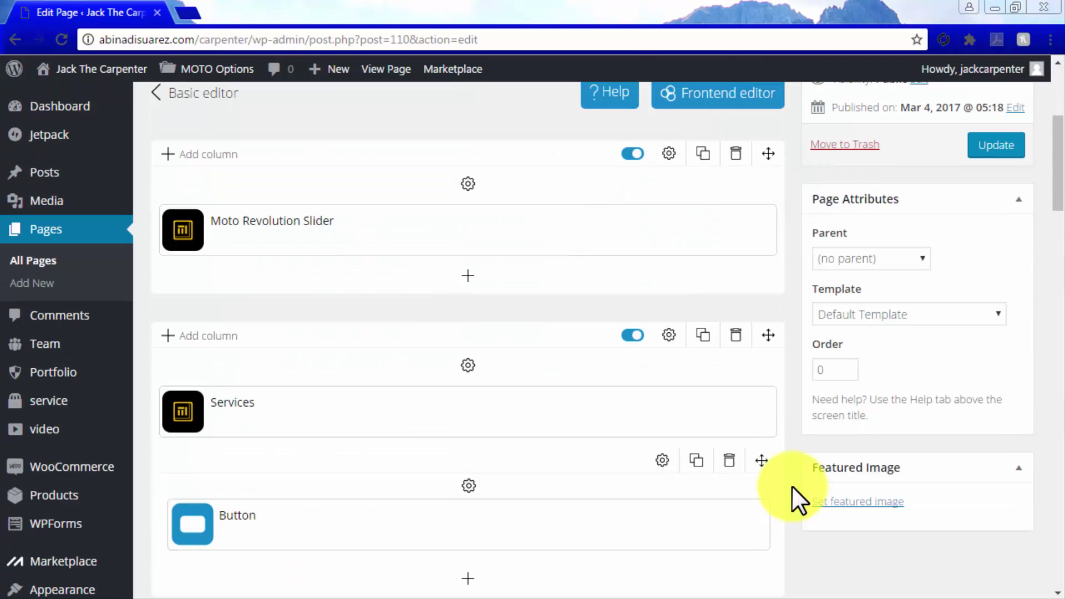
pyautogui.scroll(3, 791, 485)
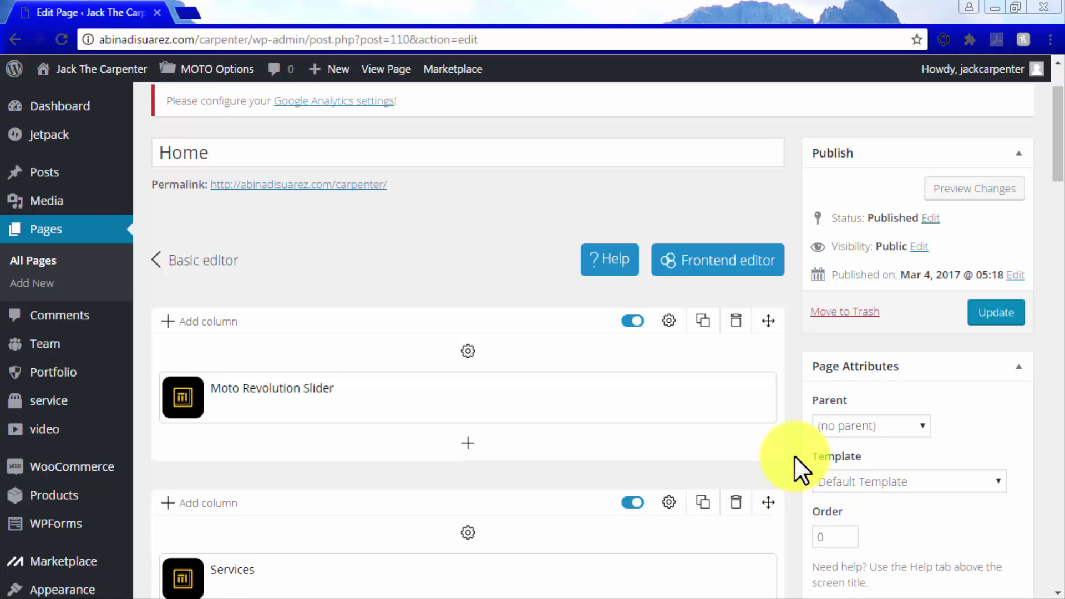
pyautogui.moveTo(579, 426)
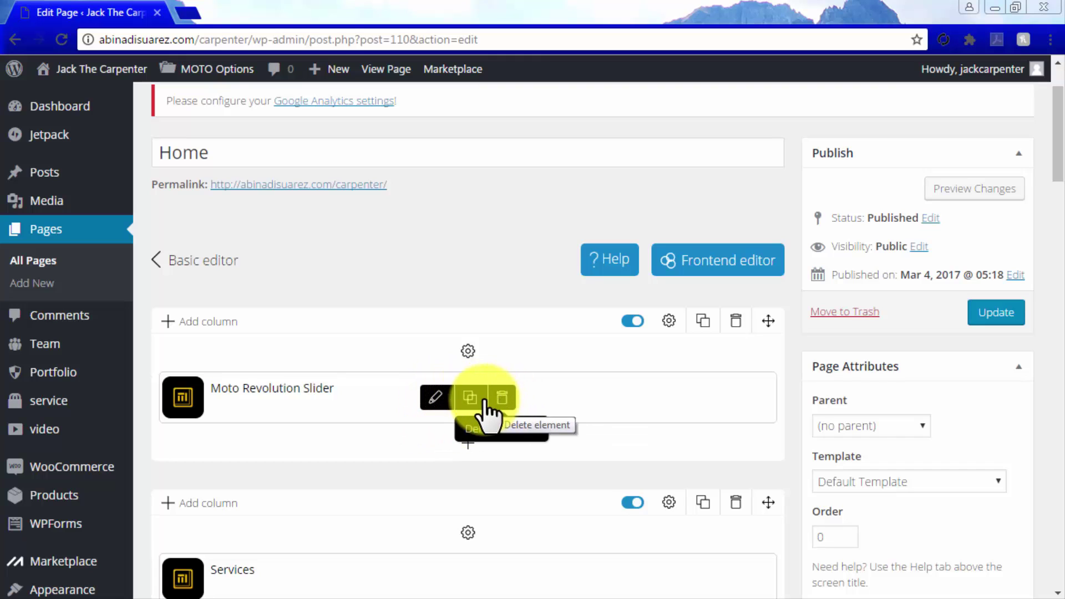
pyautogui.click(441, 399)
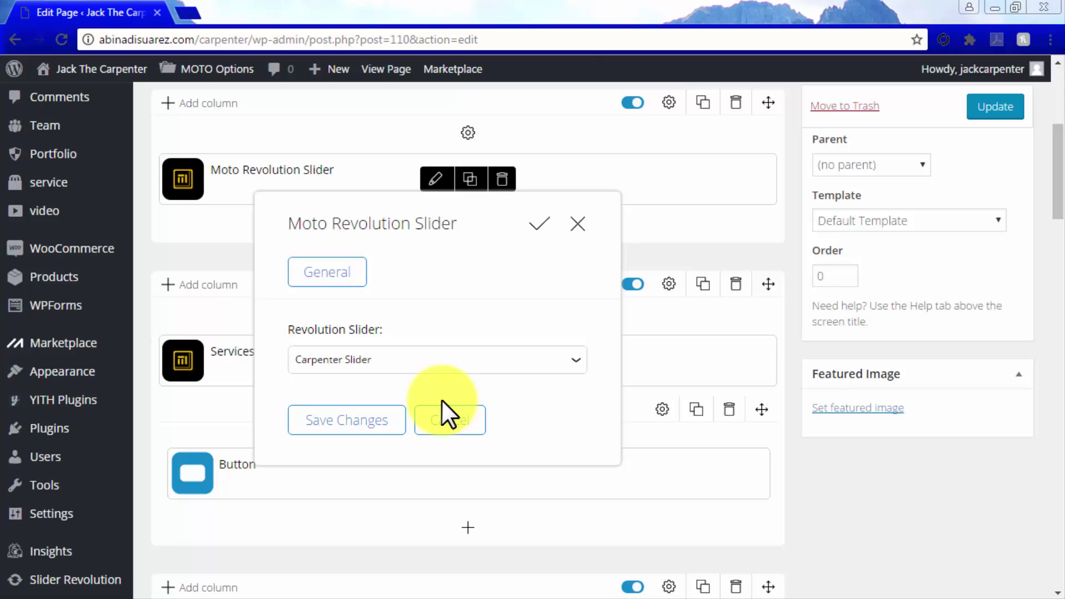
pyautogui.click(564, 367)
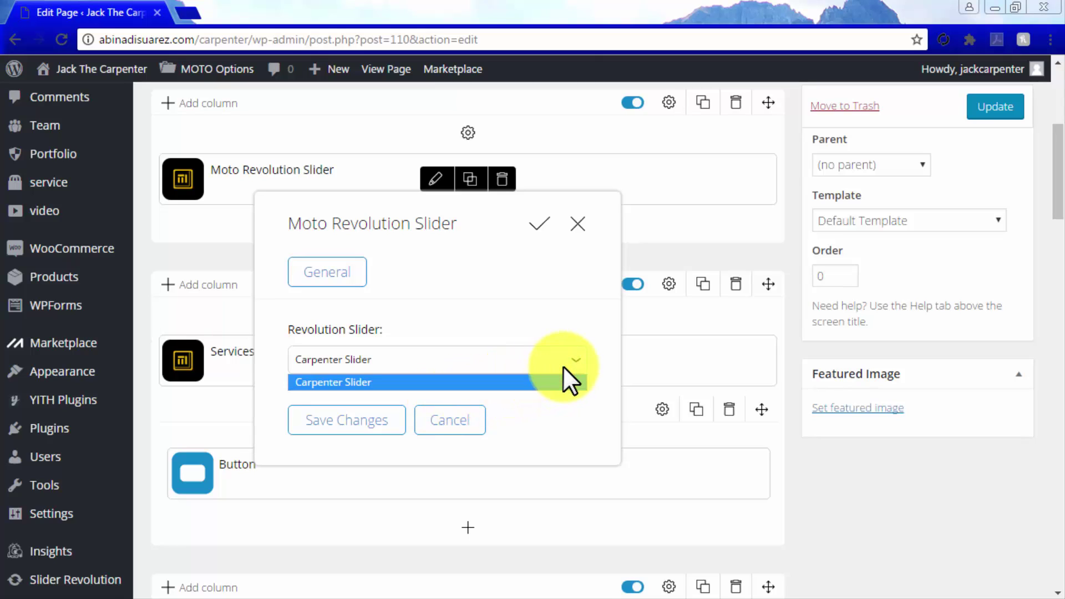
pyautogui.click(564, 366)
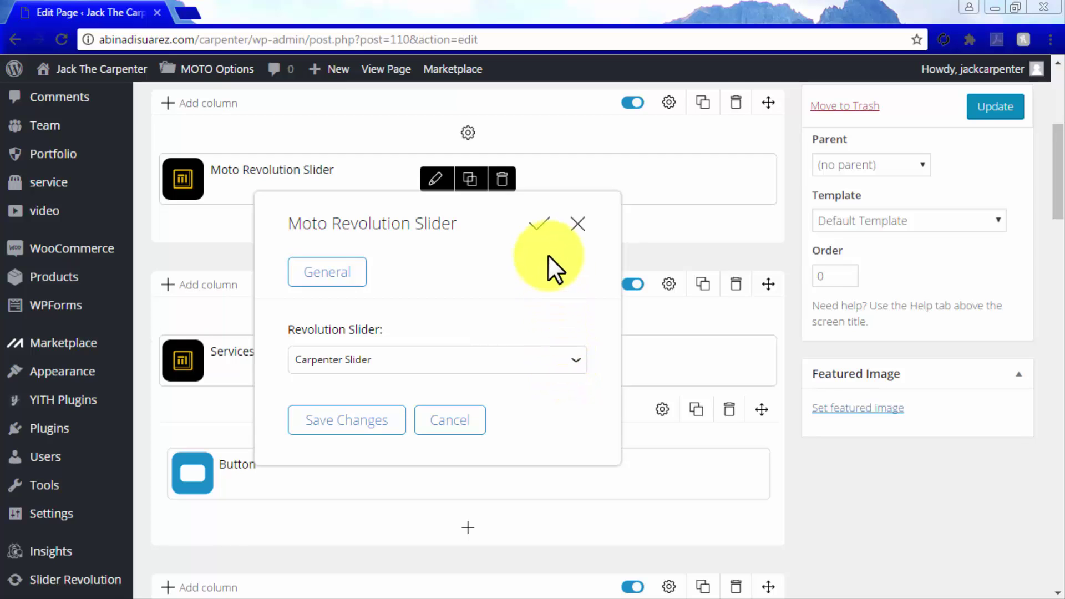
pyautogui.click(535, 227)
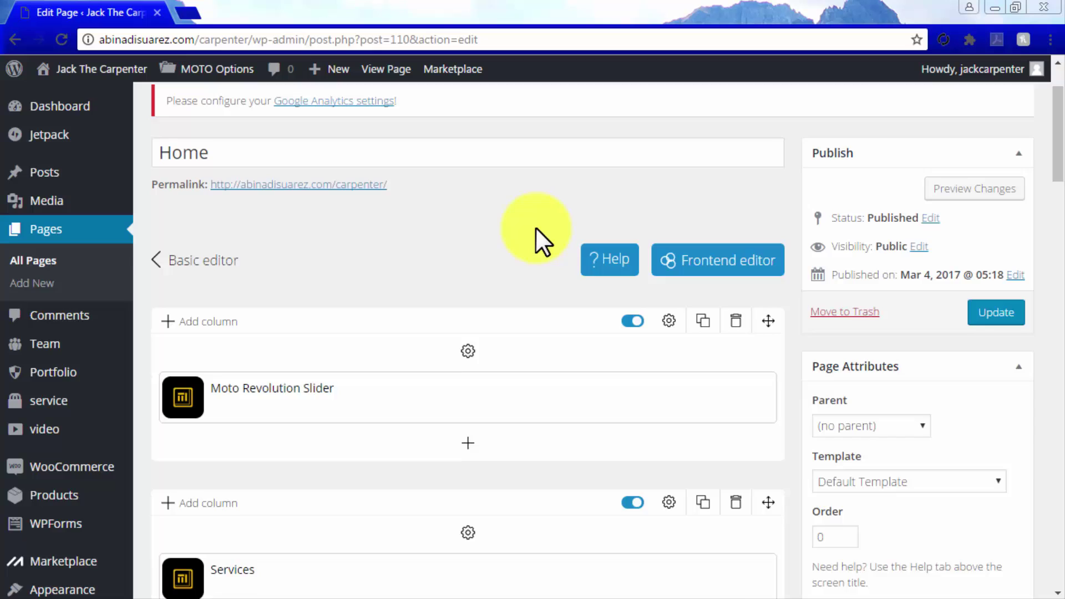
# Step: Set the Services block to 5 services from all categories in ascending order
pyautogui.scroll(-5, 535, 228)
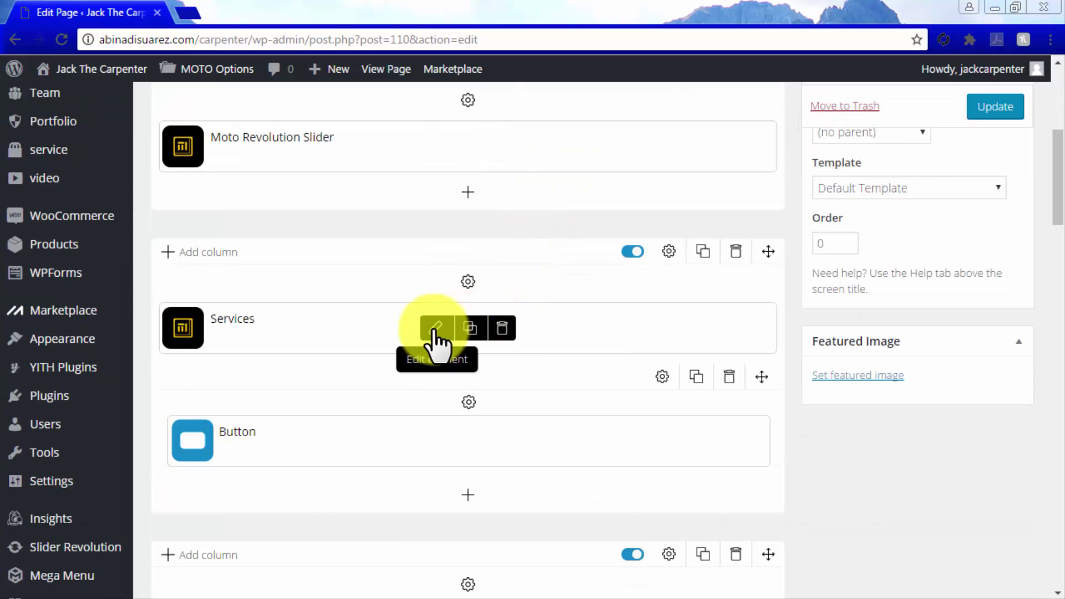
pyautogui.click(432, 327)
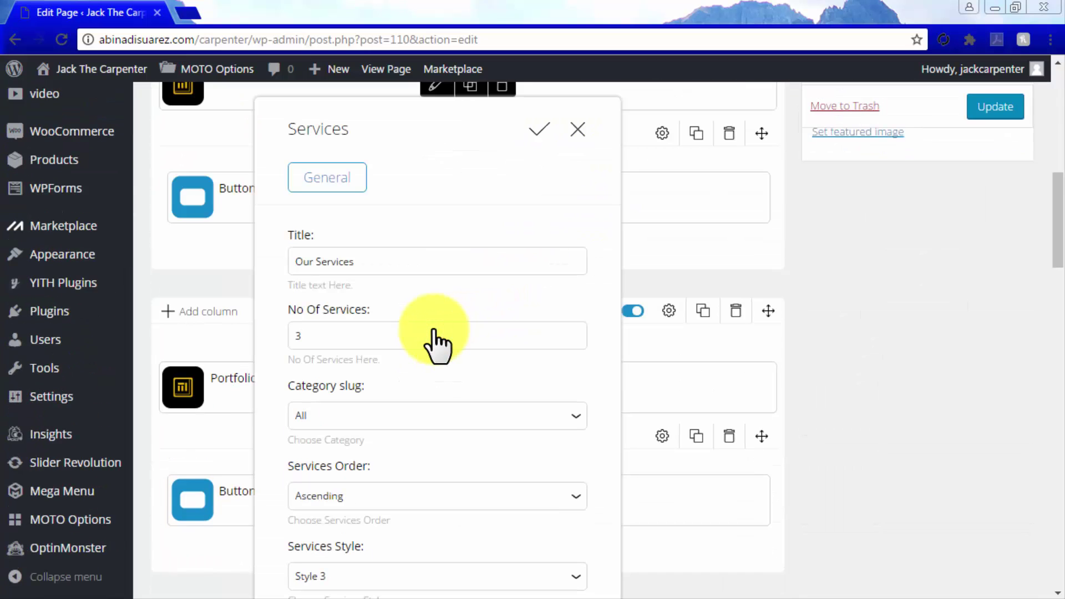
pyautogui.scroll(2, 436, 341)
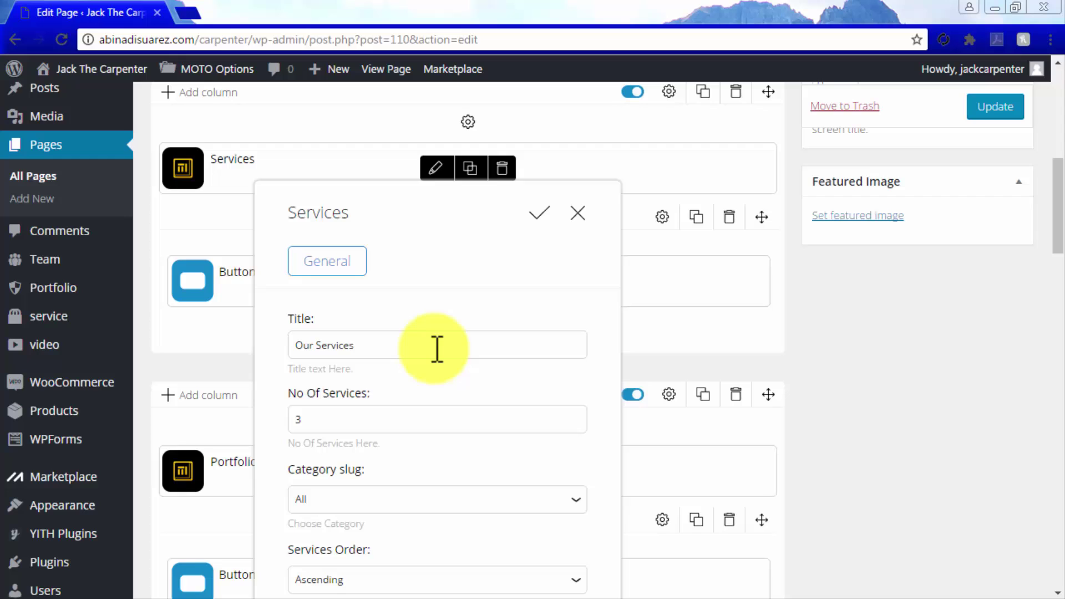
pyautogui.moveTo(437, 350); pyautogui.dragTo(292, 340)
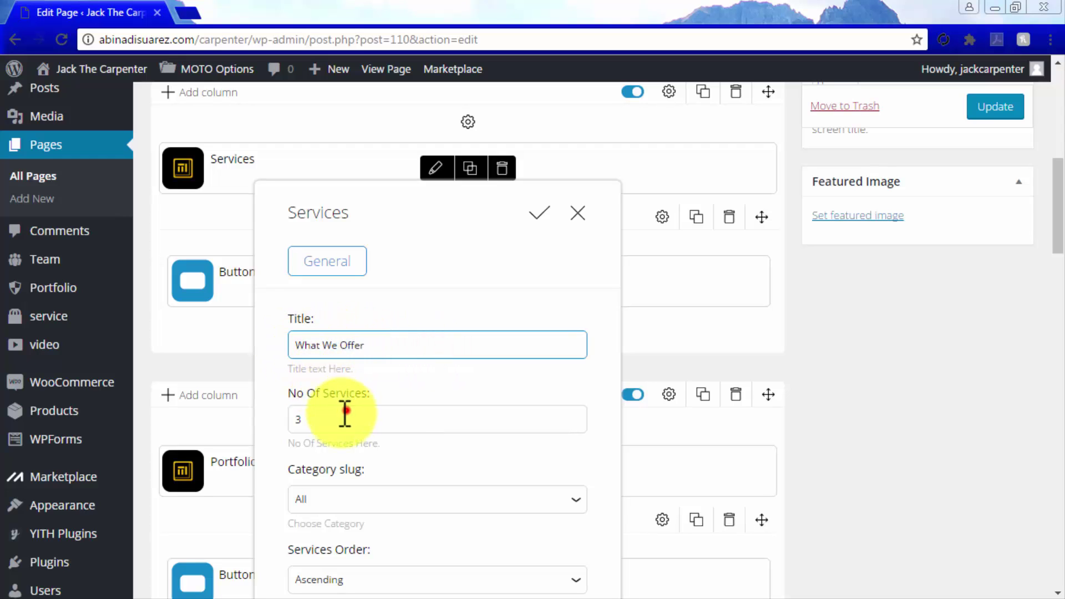
pyautogui.moveTo(345, 413); pyautogui.dragTo(291, 417)
pyautogui.write('5')
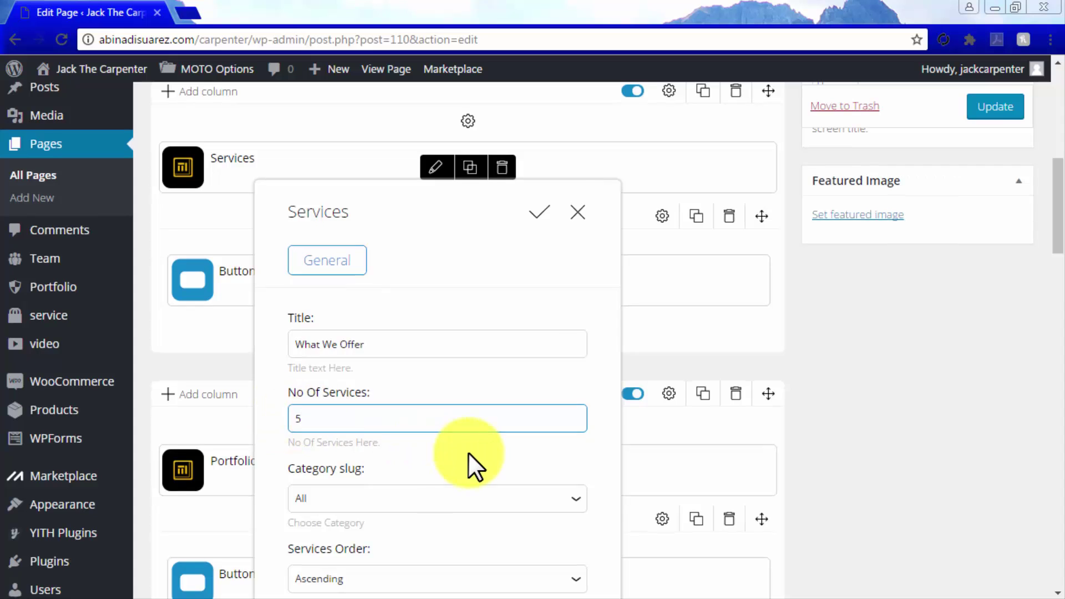
pyautogui.scroll(-2, 468, 453)
pyautogui.scroll(-2, 469, 453)
pyautogui.click(470, 337)
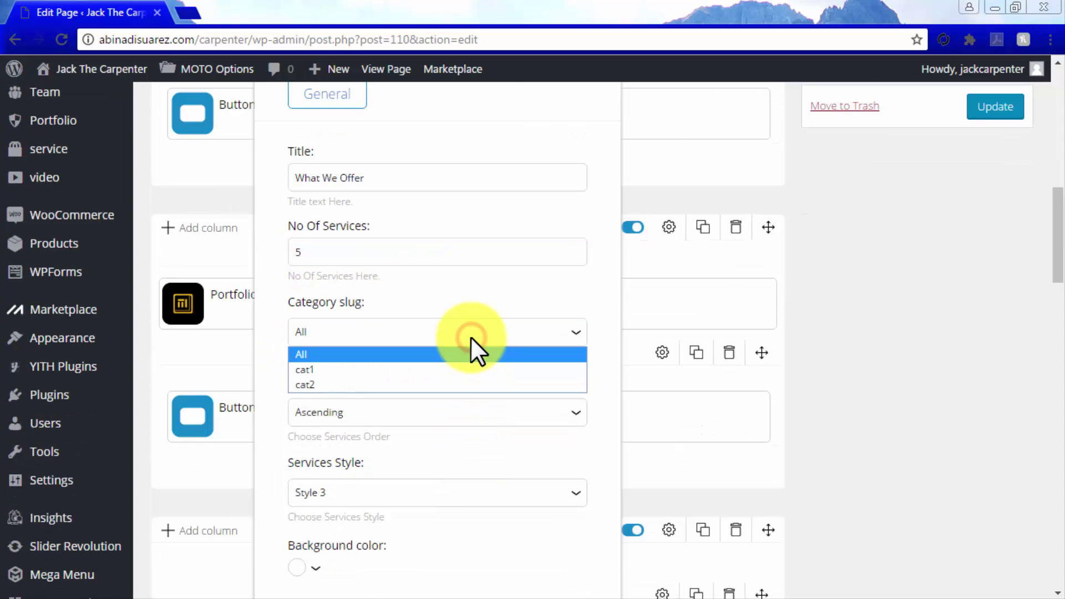
pyautogui.click(471, 336)
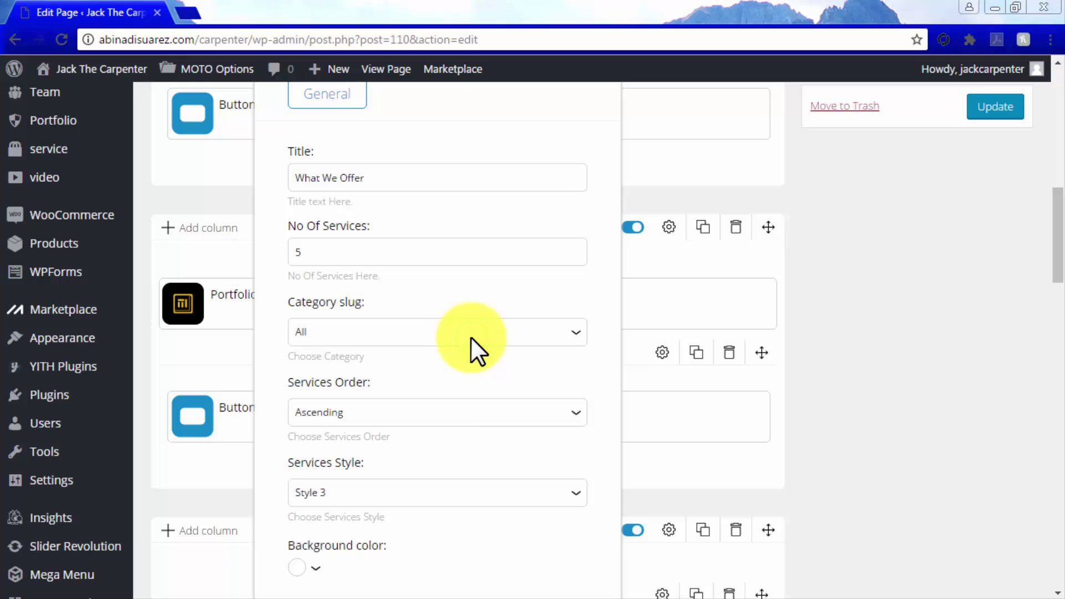
pyautogui.click(467, 410)
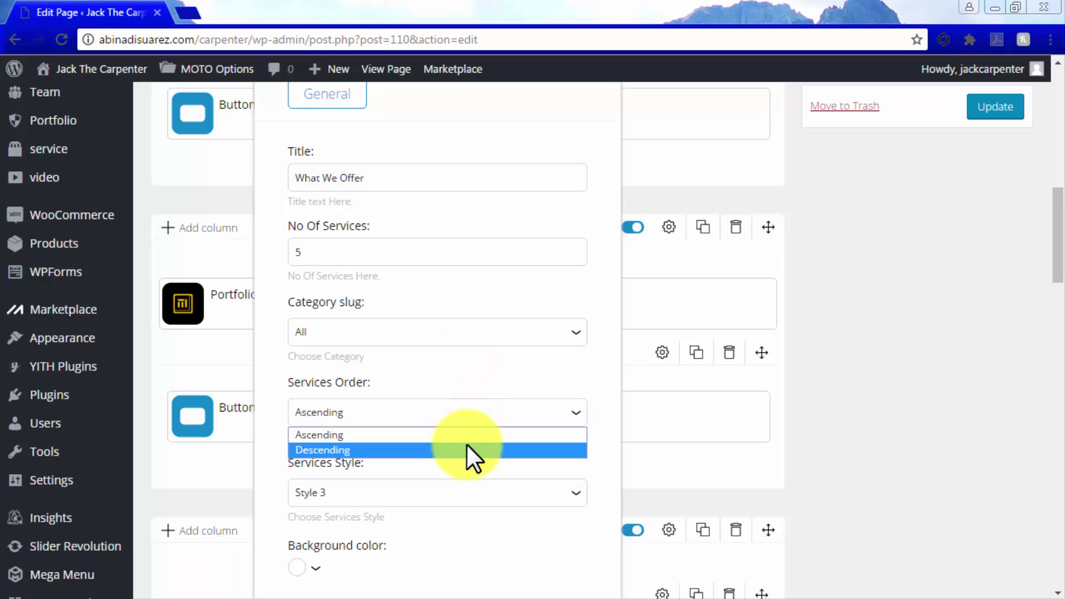
pyautogui.click(469, 436)
# Step: Switch the services layout to Style 2 with a light grey background and save
pyautogui.scroll(-2, 468, 437)
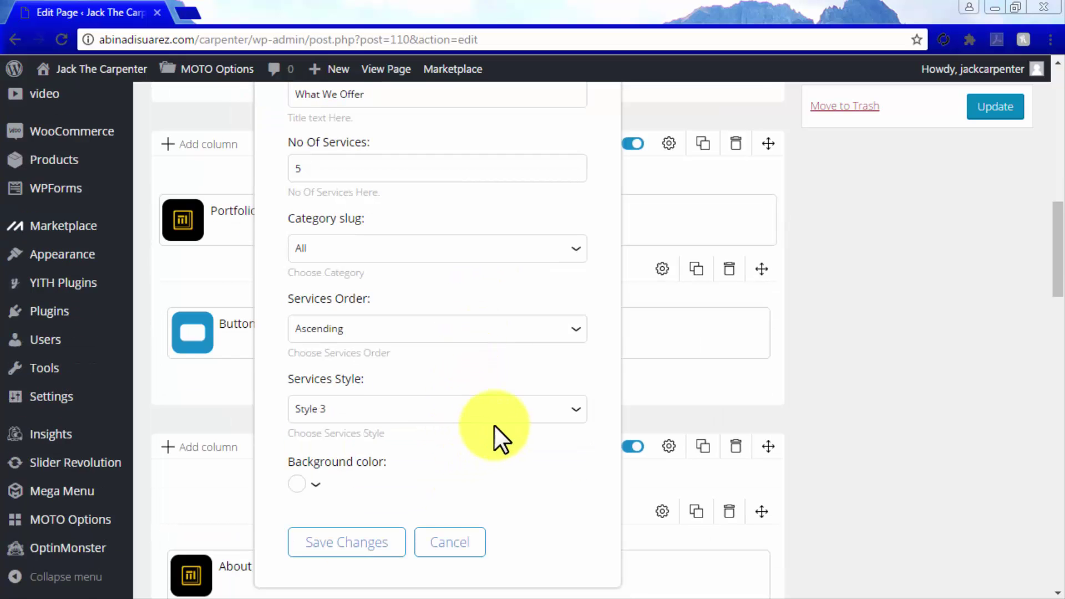
pyautogui.click(568, 411)
pyautogui.click(449, 447)
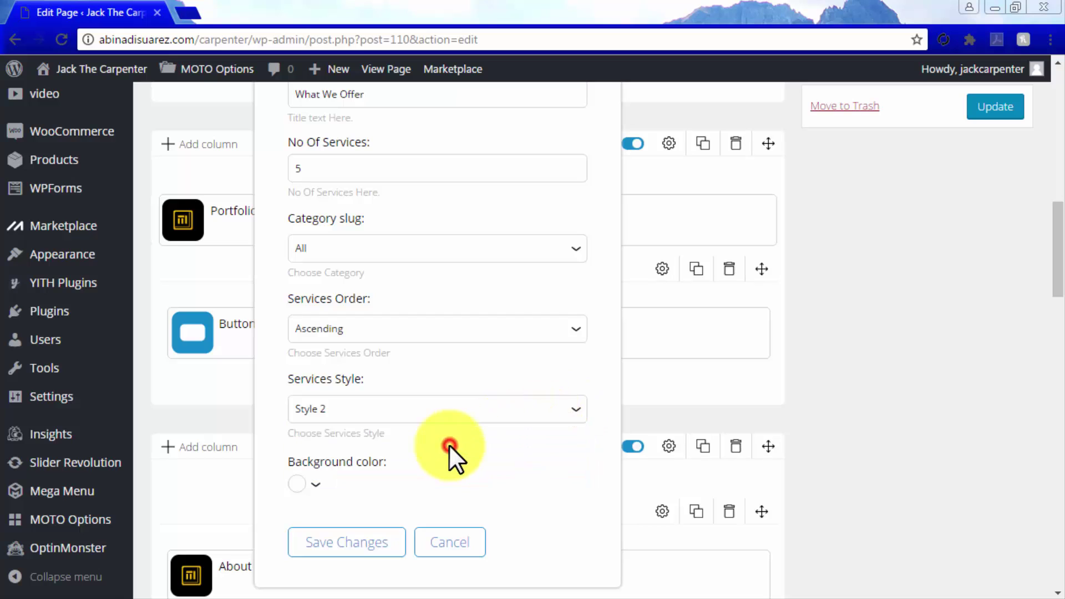
pyautogui.click(315, 484)
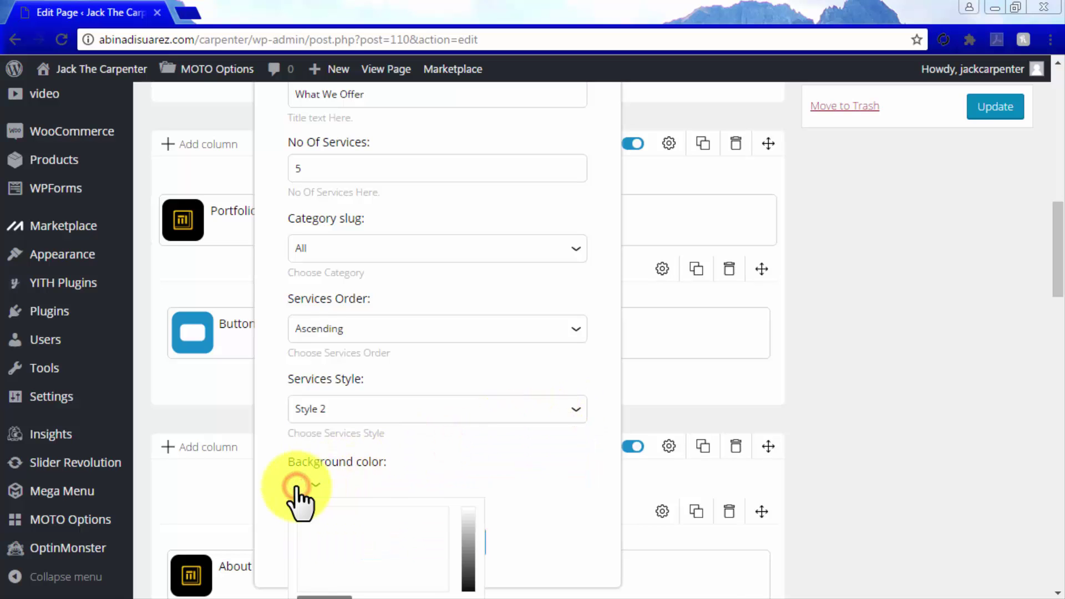
pyautogui.scroll(-2, 499, 471)
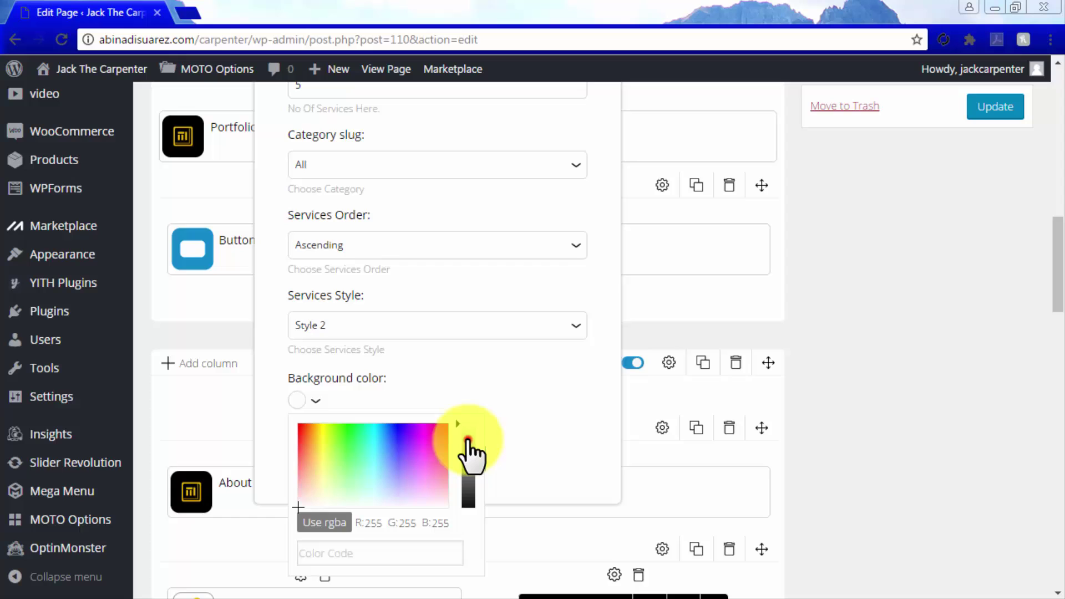
pyautogui.click(469, 442)
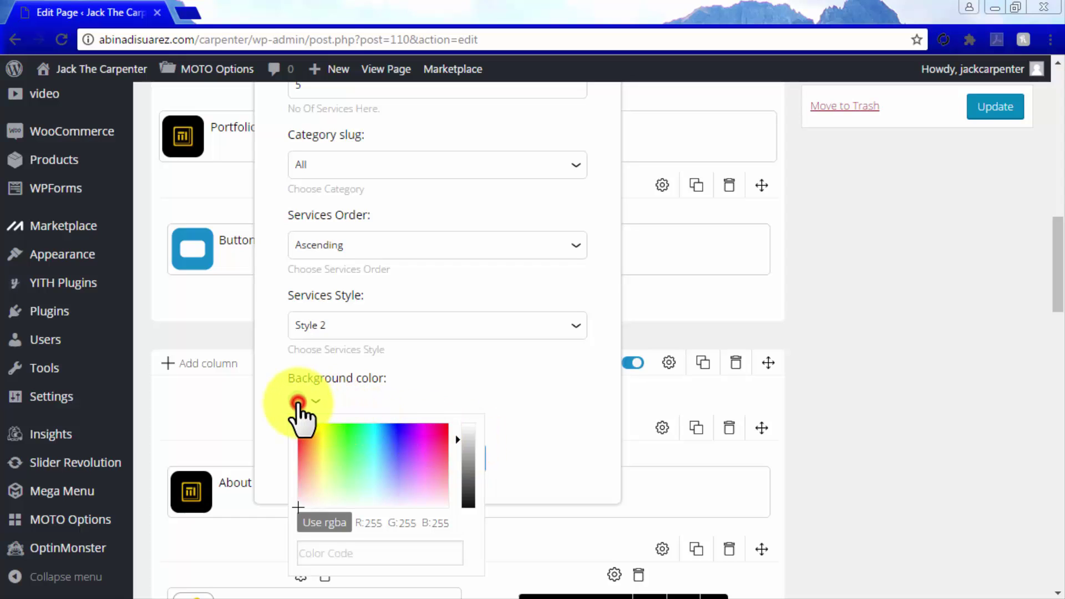
pyautogui.click(506, 447)
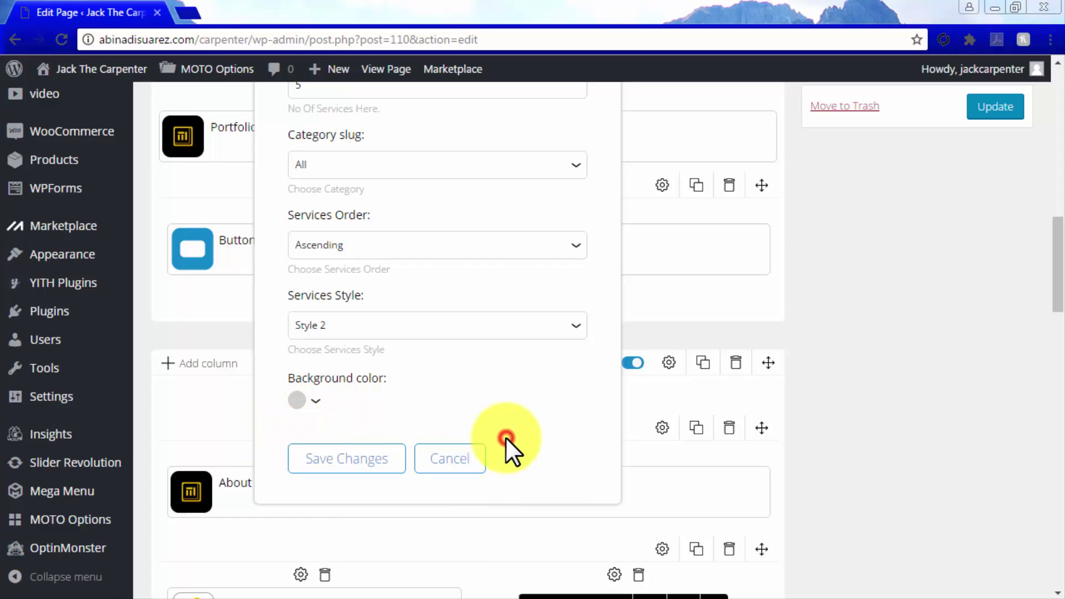
pyautogui.click(377, 470)
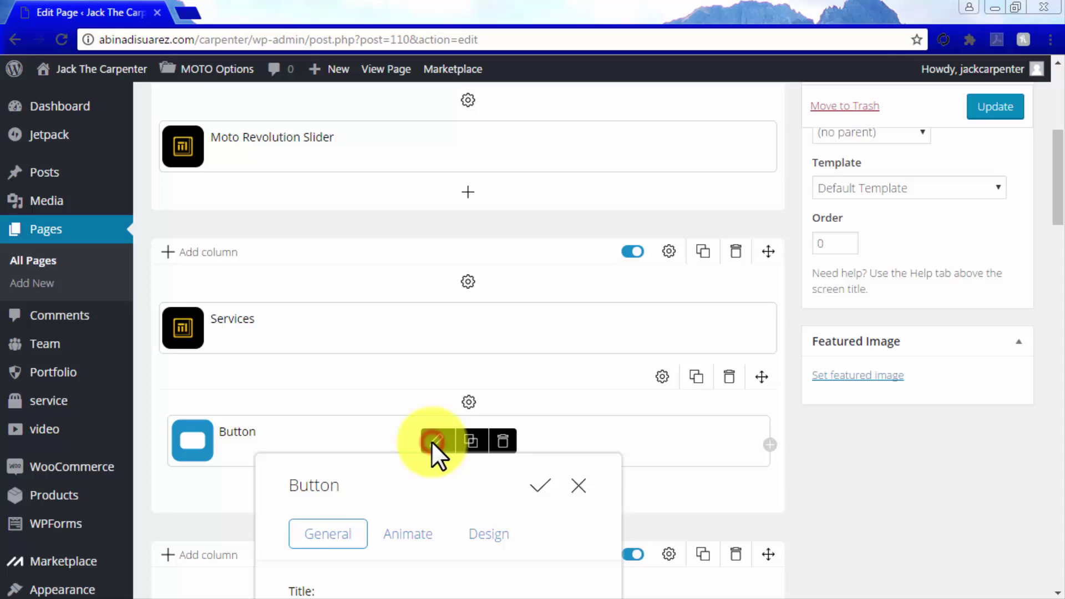
# Step: Make the Check All Services button Large and adjust its shape colour
pyautogui.moveTo(320, 264); pyautogui.dragTo(293, 263)
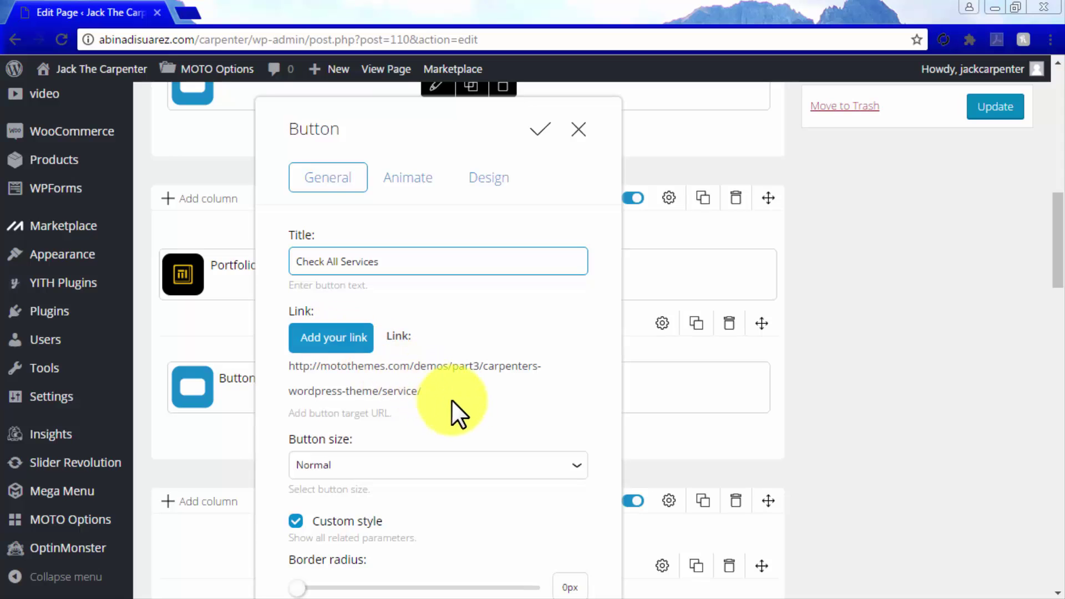
pyautogui.scroll(-3, 472, 408)
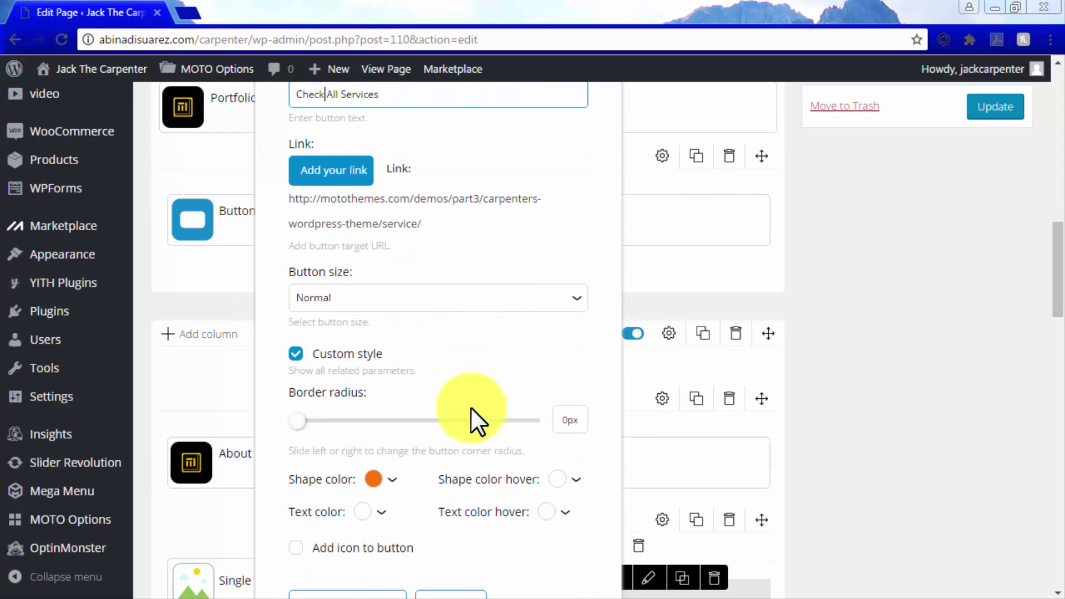
pyautogui.click(567, 300)
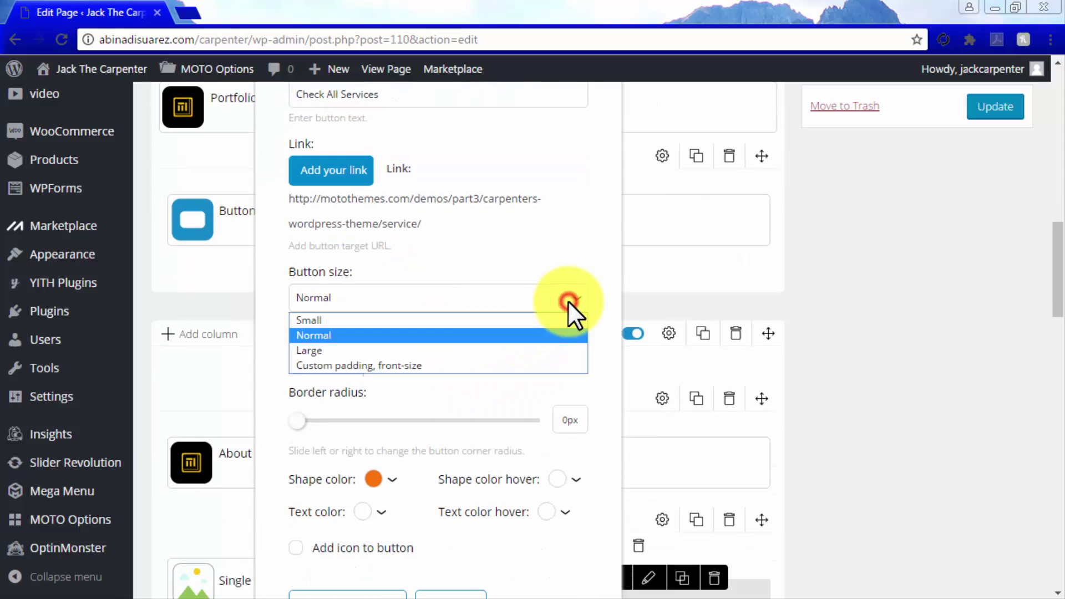
pyautogui.click(481, 348)
pyautogui.scroll(-2, 481, 345)
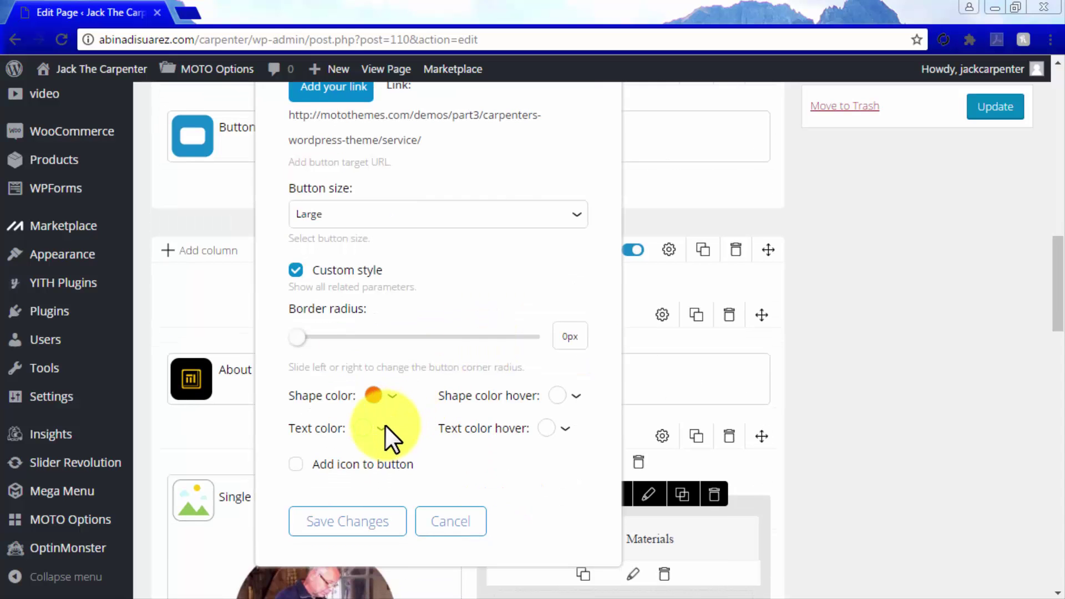
pyautogui.click(378, 396)
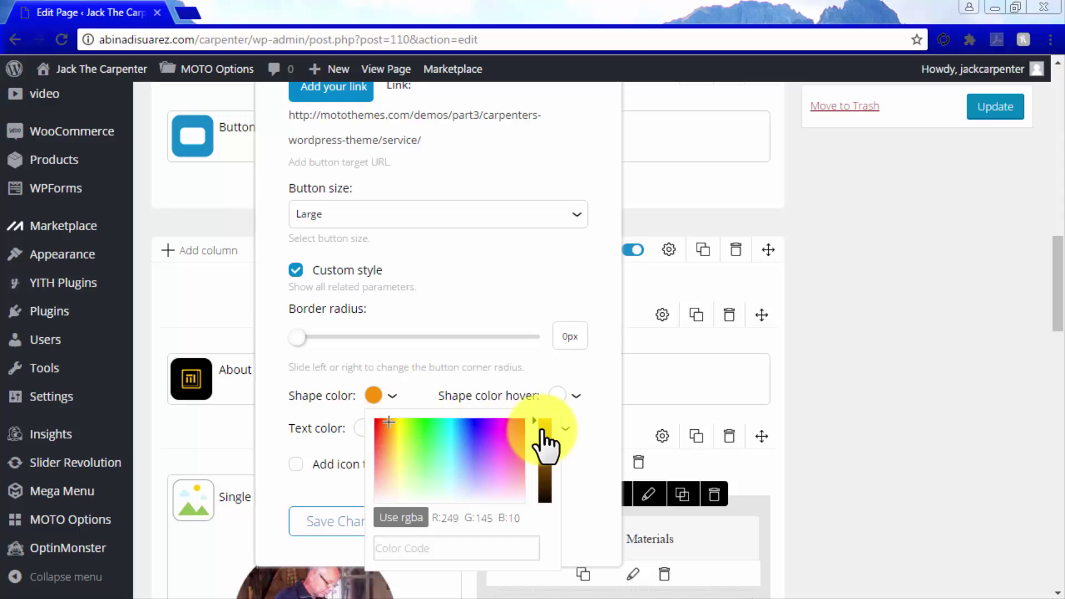
pyautogui.click(542, 427)
pyautogui.click(360, 431)
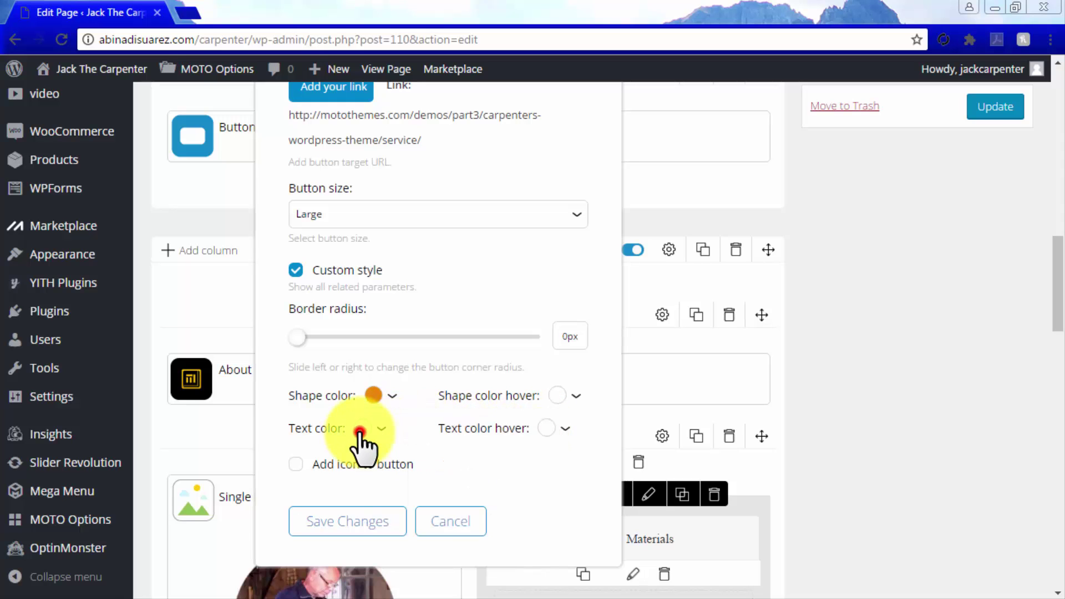
pyautogui.scroll(5, 359, 431)
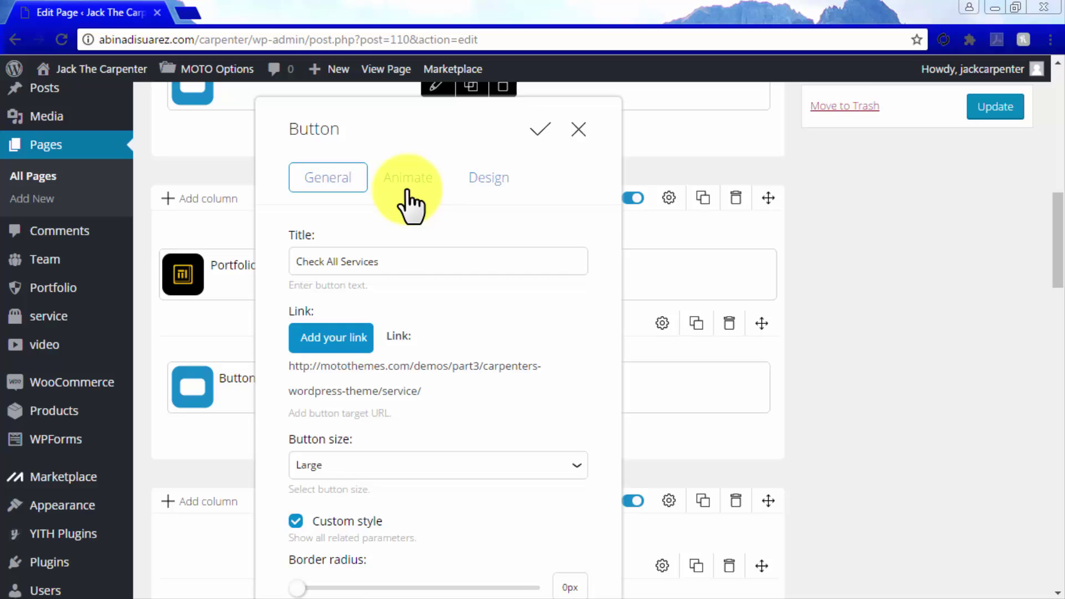
# Step: Turn on a bounceIn animation for the button, preview it, and save
pyautogui.click(409, 179)
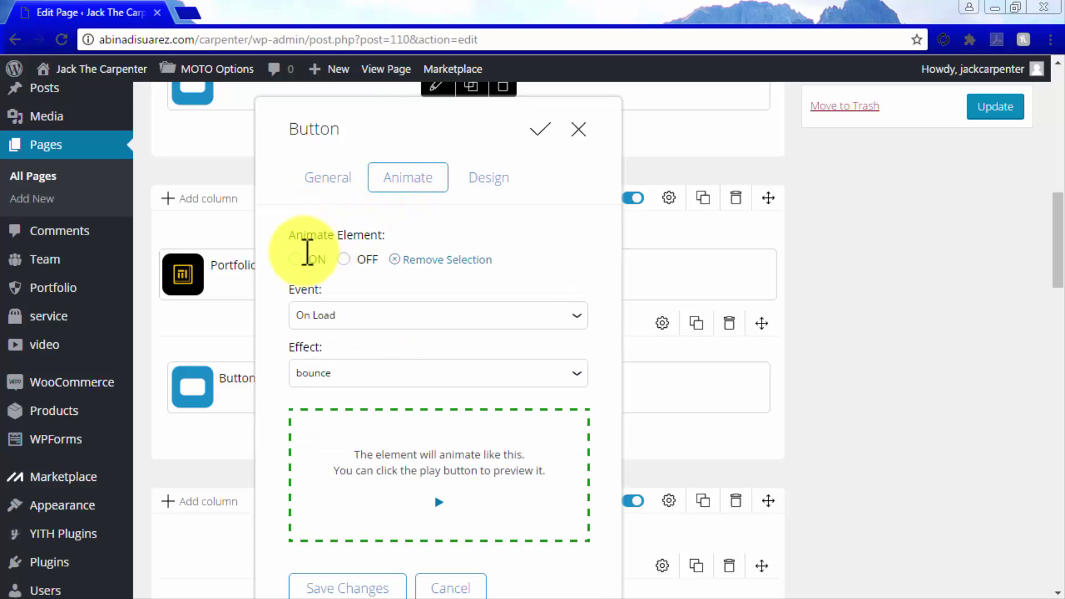
pyautogui.click(295, 259)
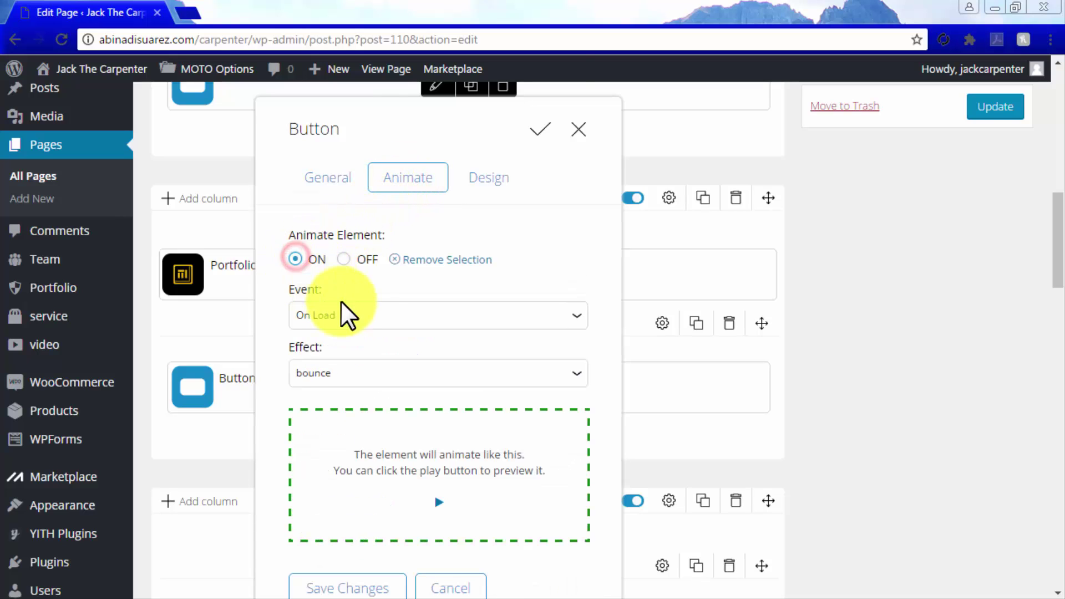
pyautogui.click(409, 373)
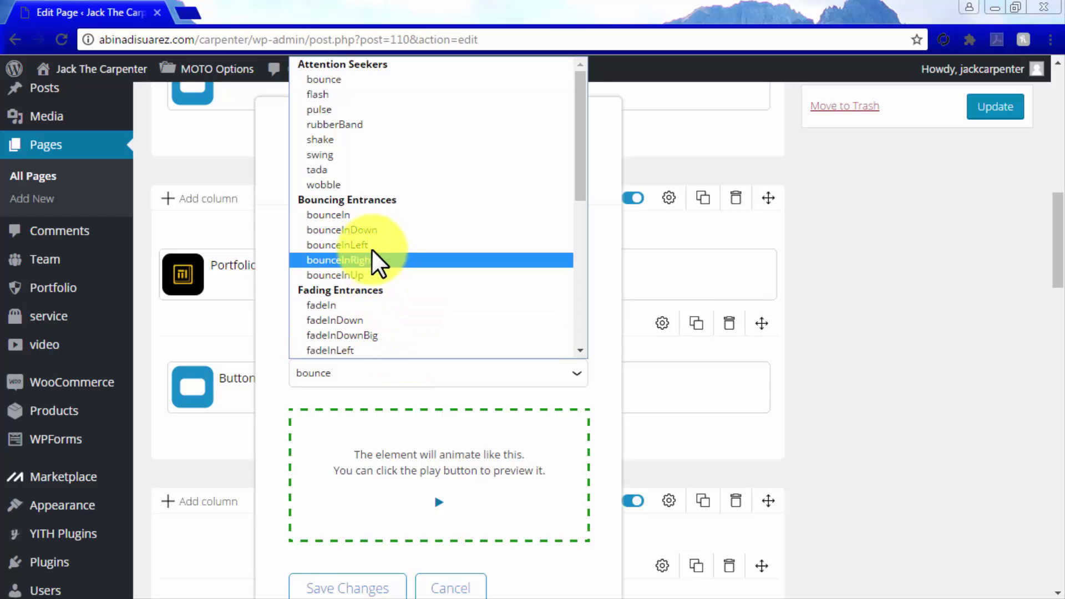
pyautogui.click(353, 215)
pyautogui.click(439, 502)
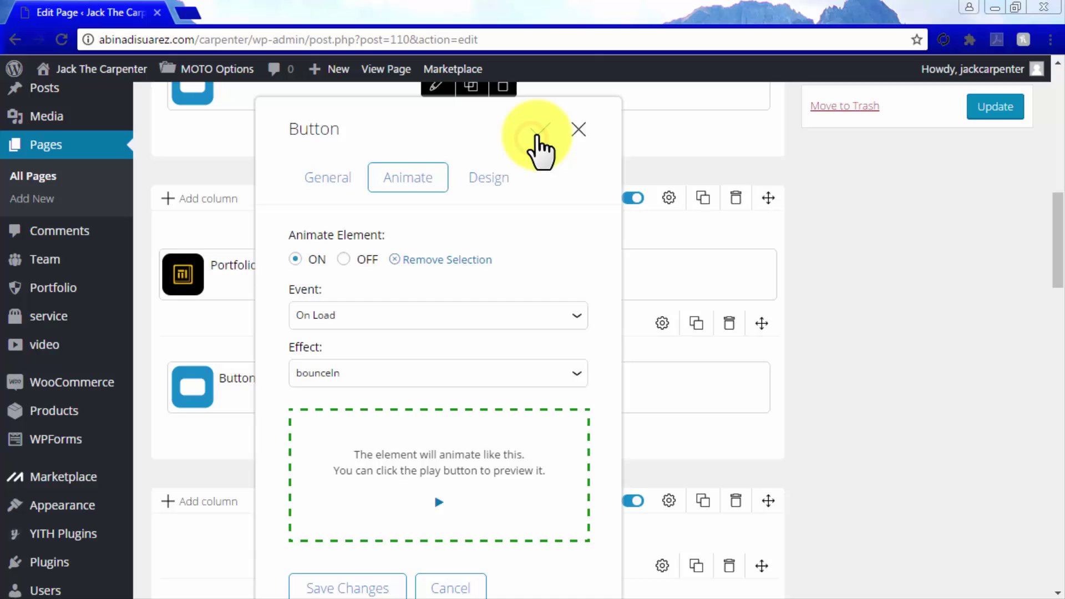
pyautogui.click(490, 180)
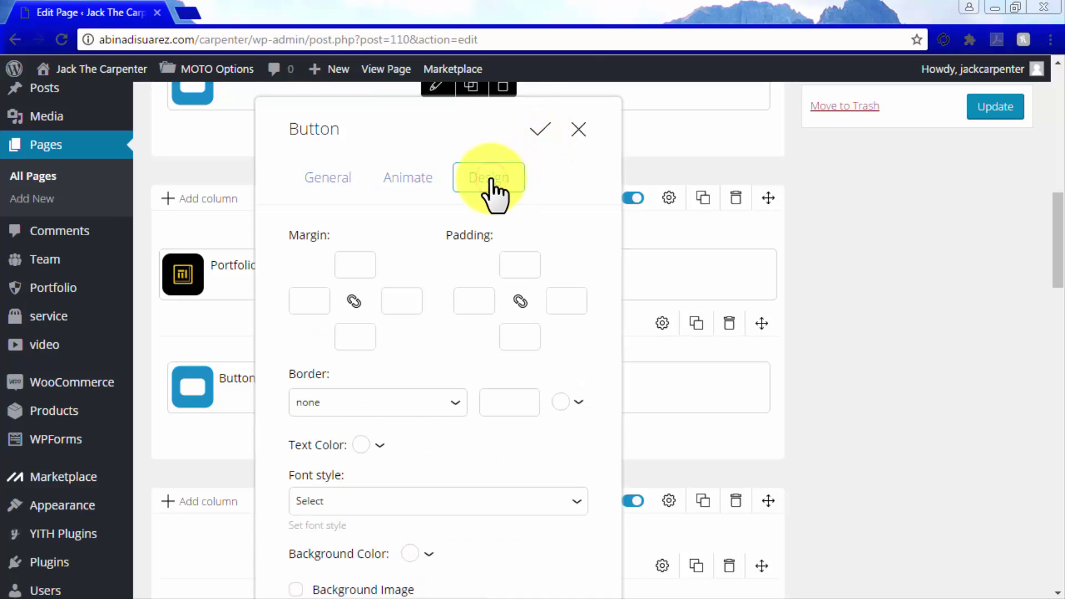
pyautogui.click(537, 131)
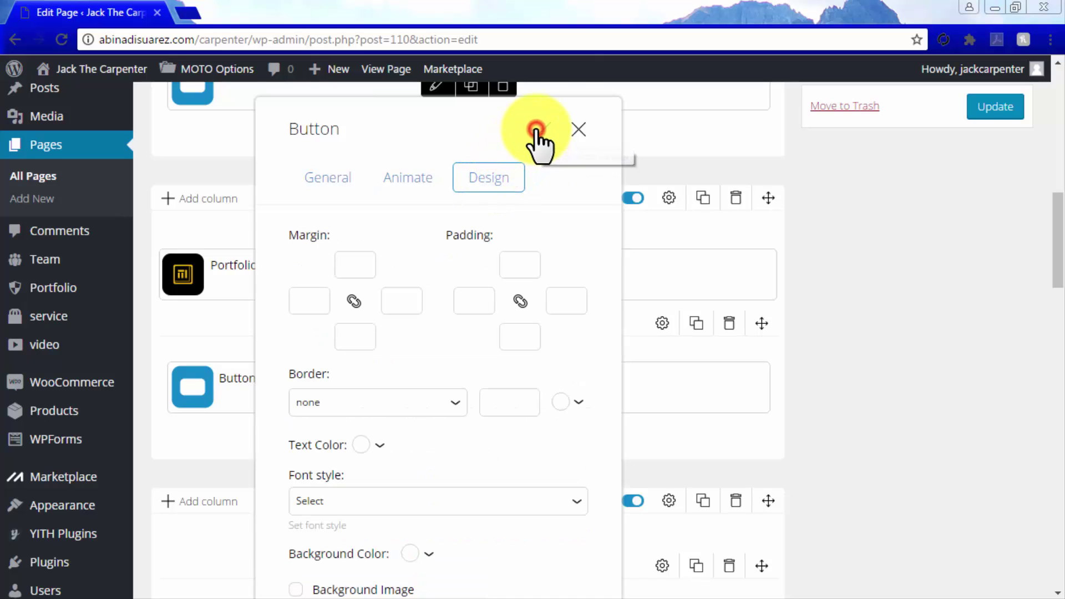
pyautogui.scroll(-5, 535, 133)
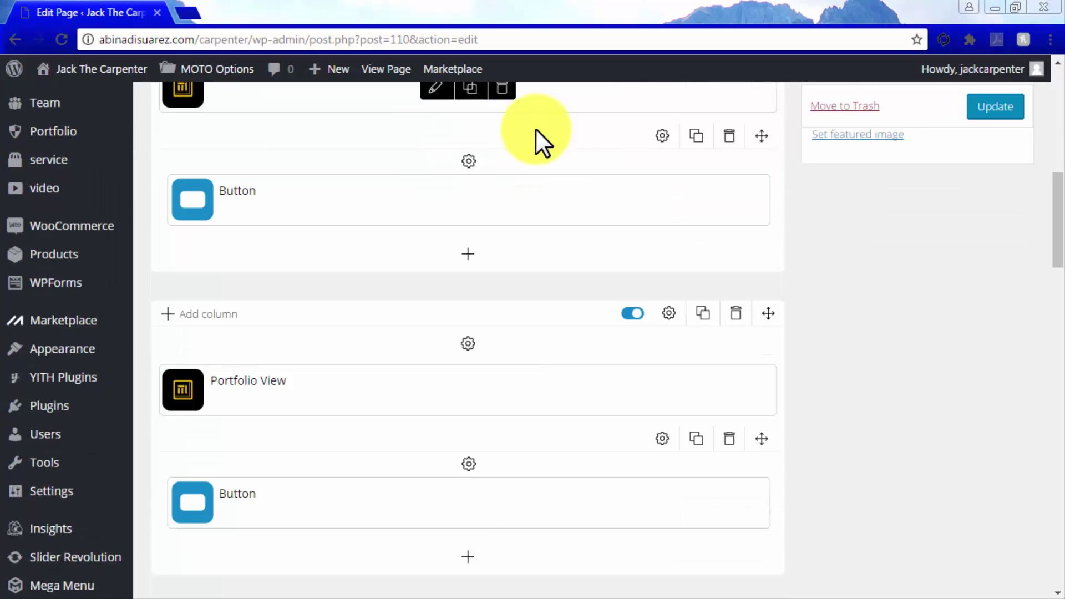
pyautogui.scroll(-2, 801, 398)
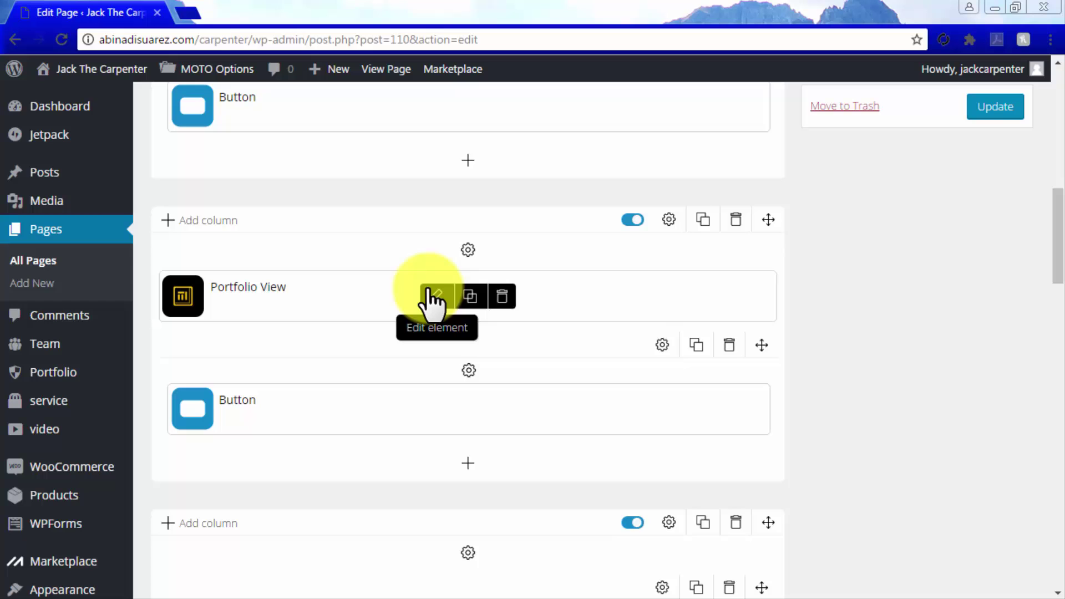
# Step: Retitle Portfolio View 'Some Of Our Projects' with 4 items in a 4 column layout
pyautogui.click(431, 293)
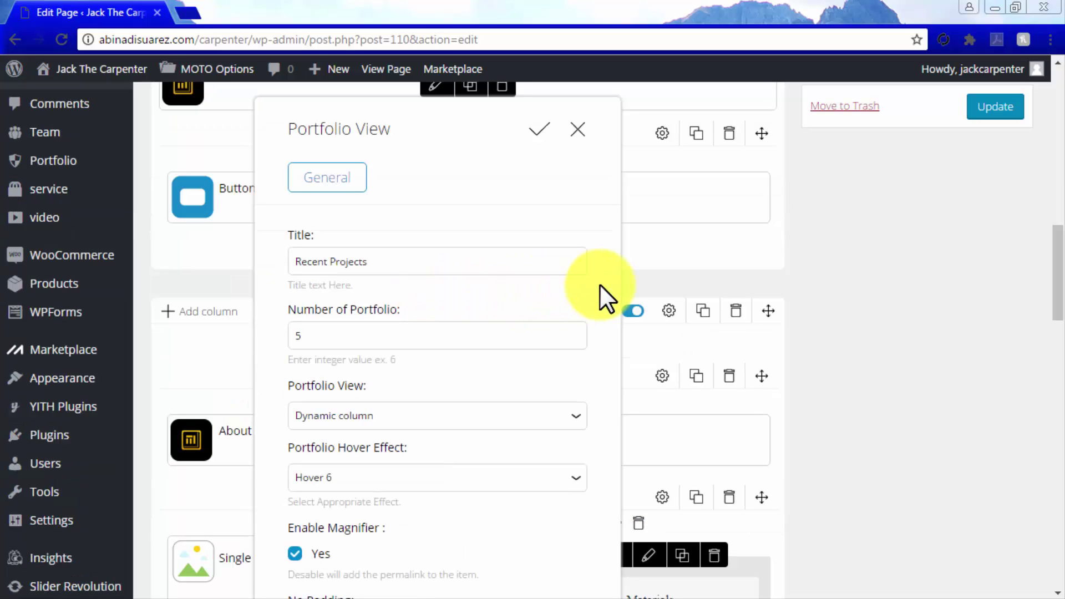
pyautogui.moveTo(328, 262); pyautogui.dragTo(298, 263)
pyautogui.write('Some Of Our')
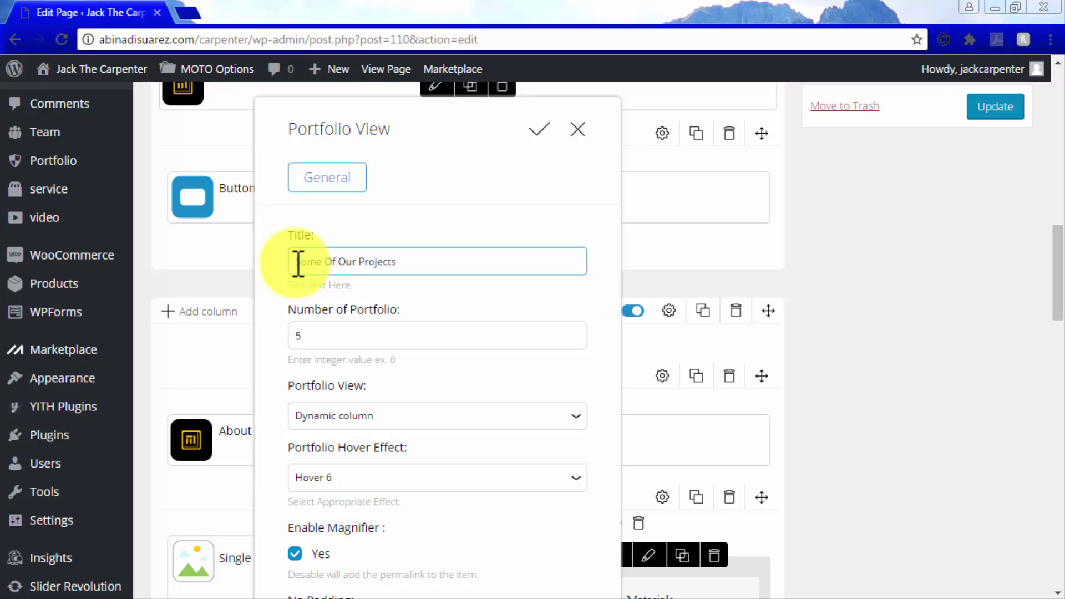
pyautogui.moveTo(352, 336); pyautogui.dragTo(292, 334)
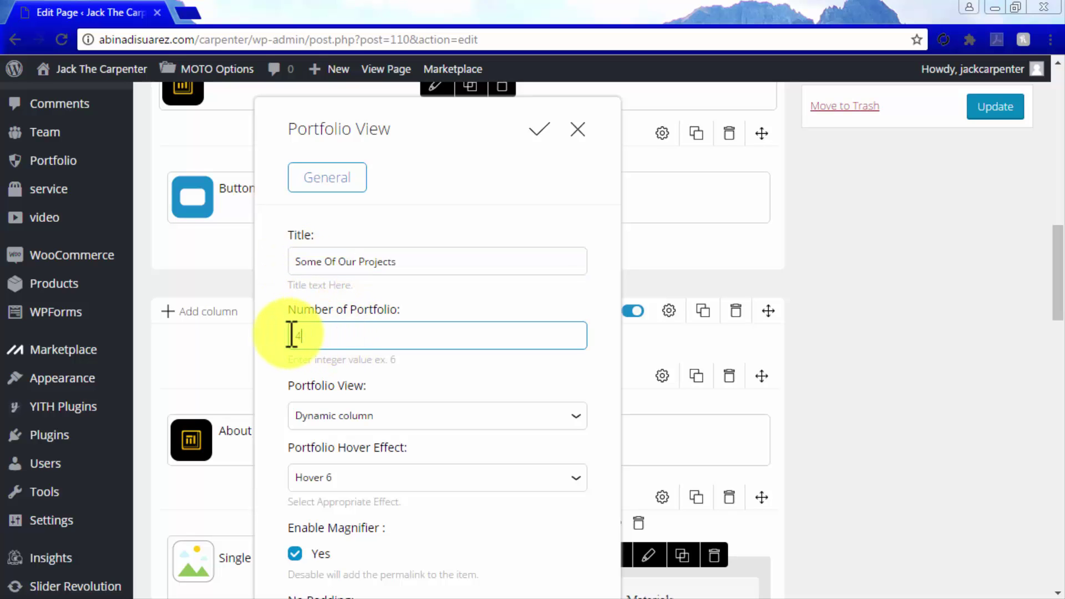
pyautogui.scroll(-3, 601, 405)
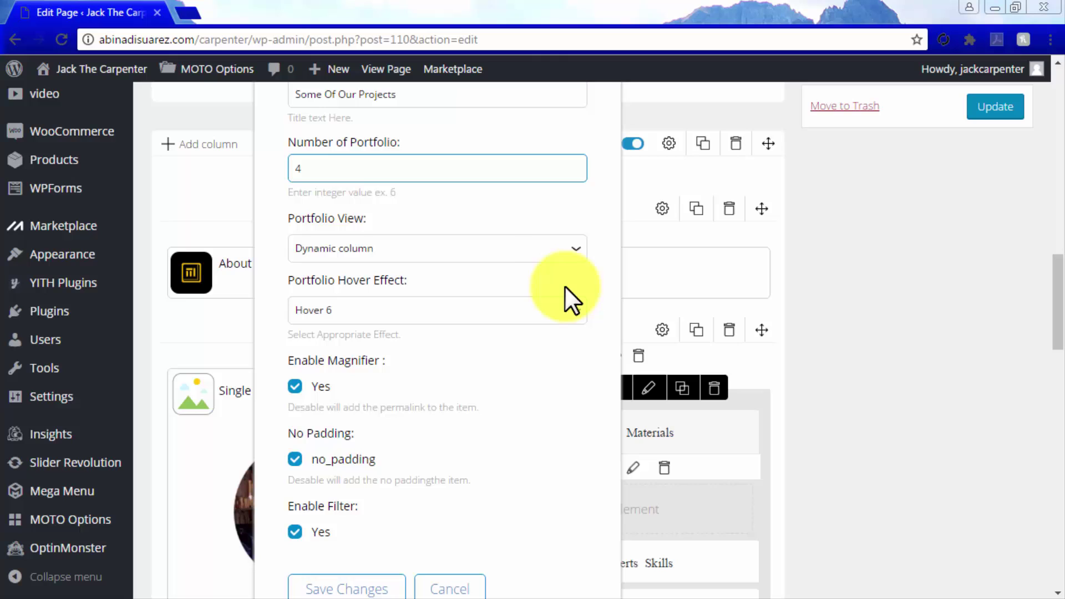
pyautogui.click(559, 245)
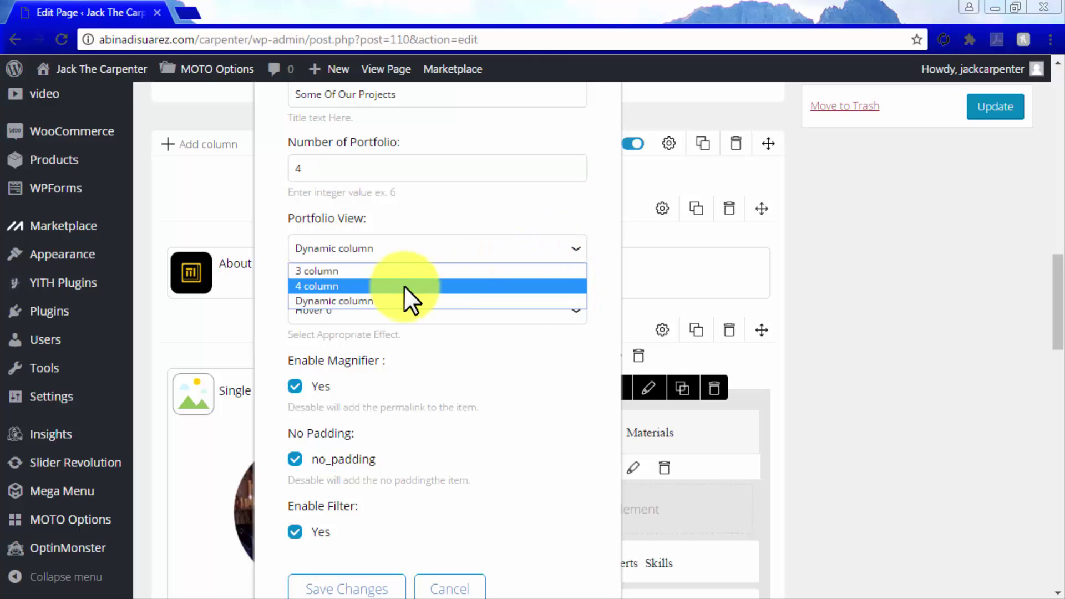
pyautogui.click(404, 285)
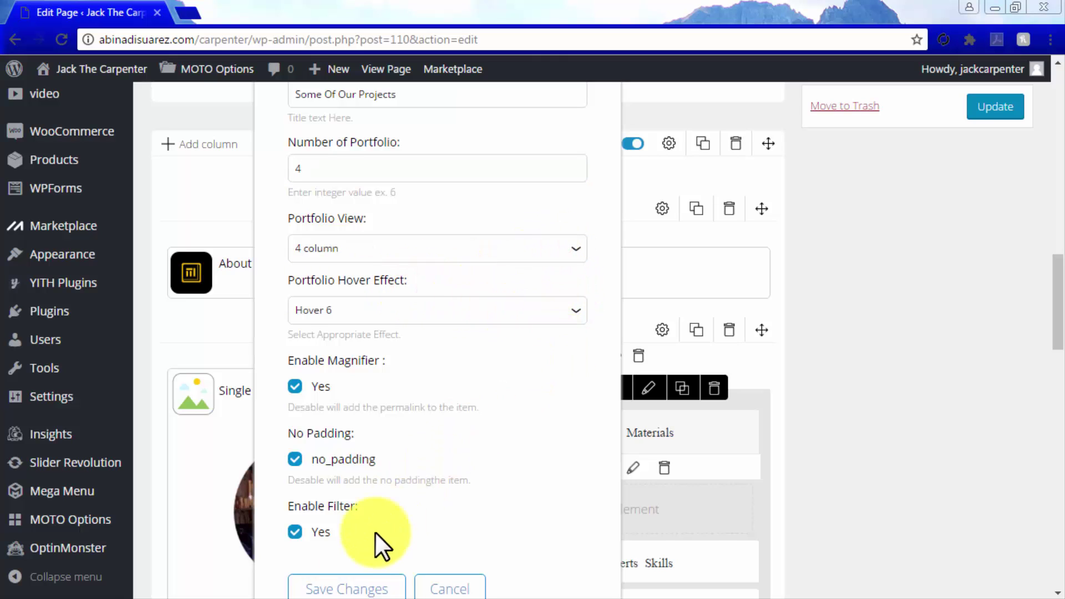
pyautogui.click(322, 587)
pyautogui.scroll(3, 582, 408)
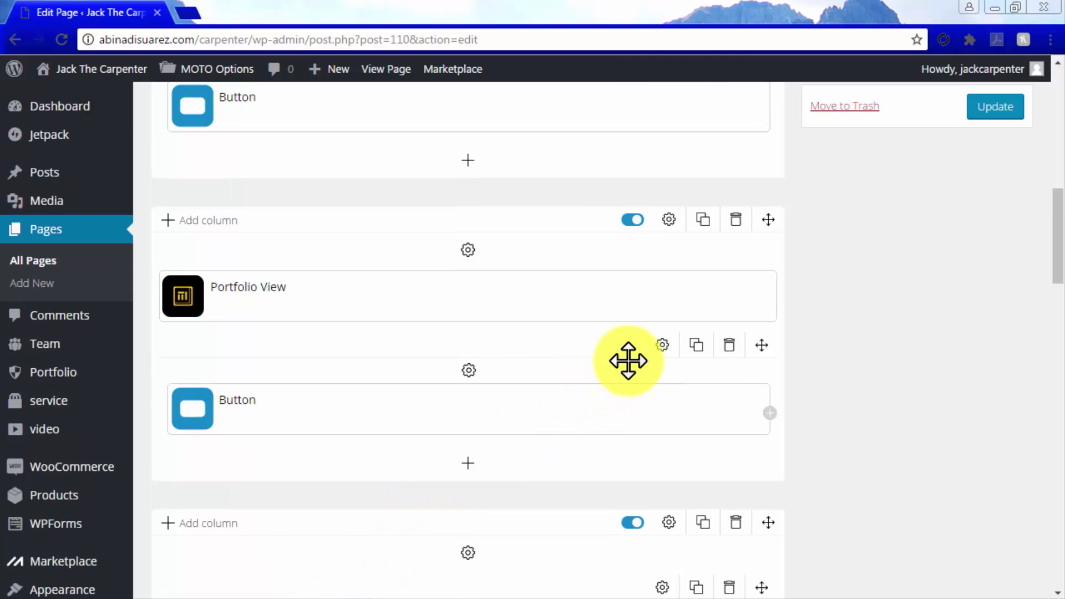
pyautogui.scroll(-6, 821, 413)
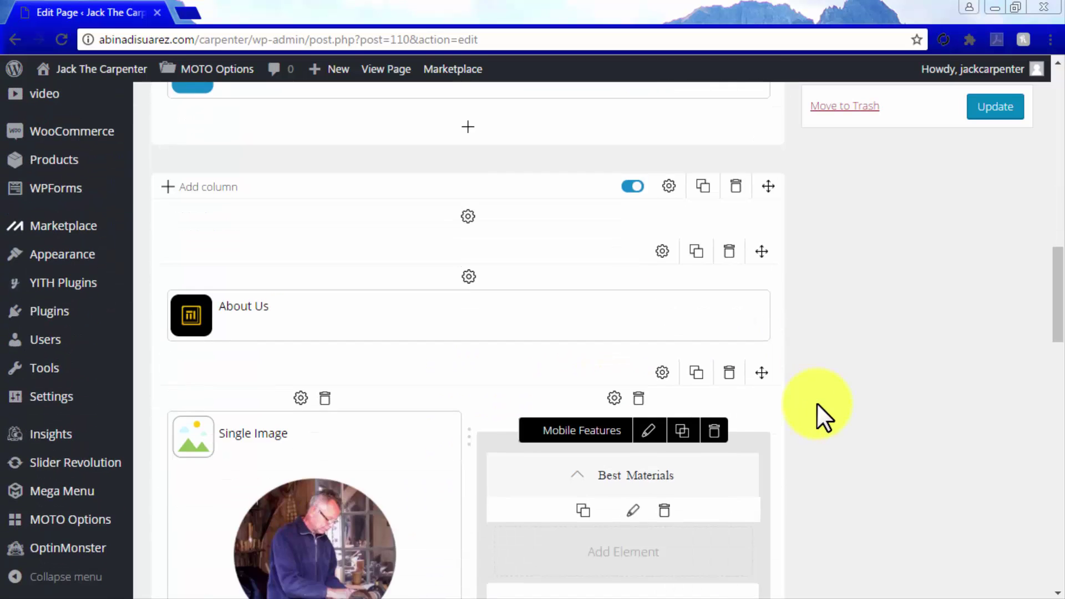
pyautogui.scroll(-3, 817, 405)
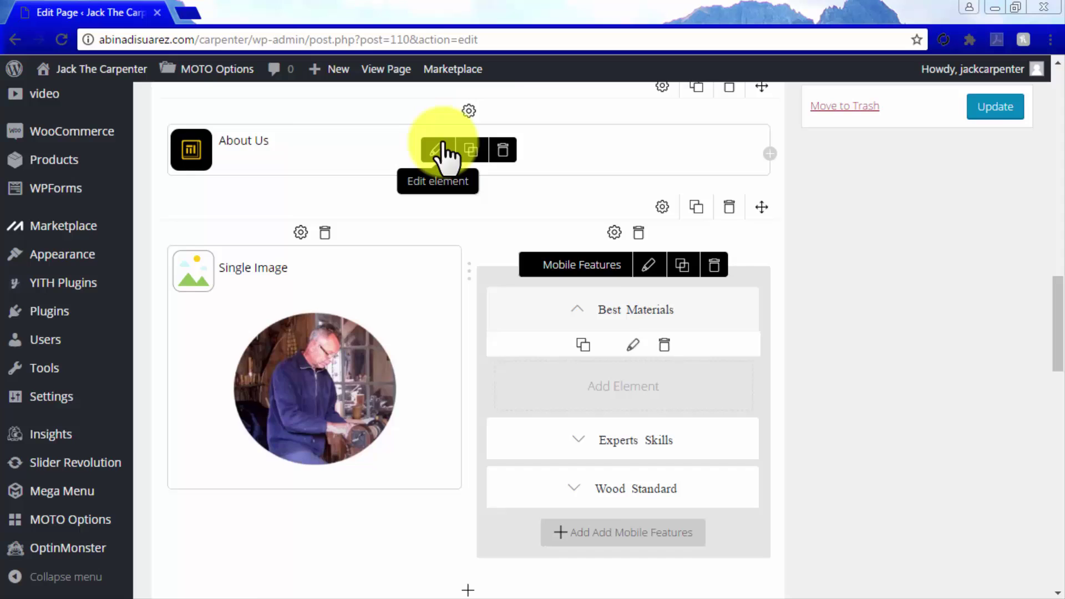
# Step: Replace the About Us placeholder with the pasted carpenters tagline and save
pyautogui.click(439, 150)
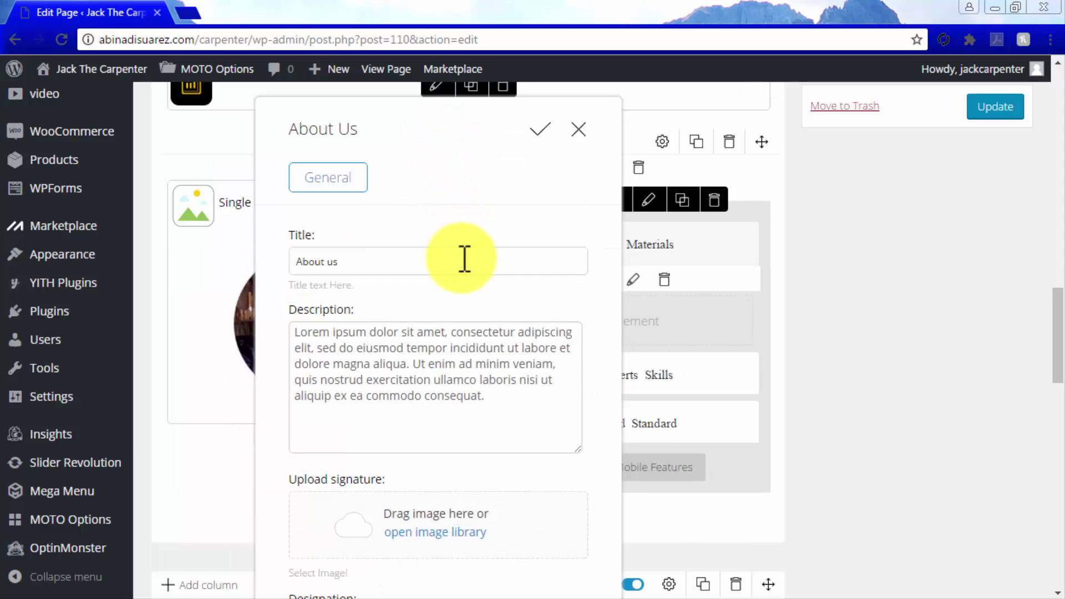
pyautogui.moveTo(501, 411); pyautogui.dragTo(300, 333)
pyautogui.write('We are the most professionally capable carpenters in town')
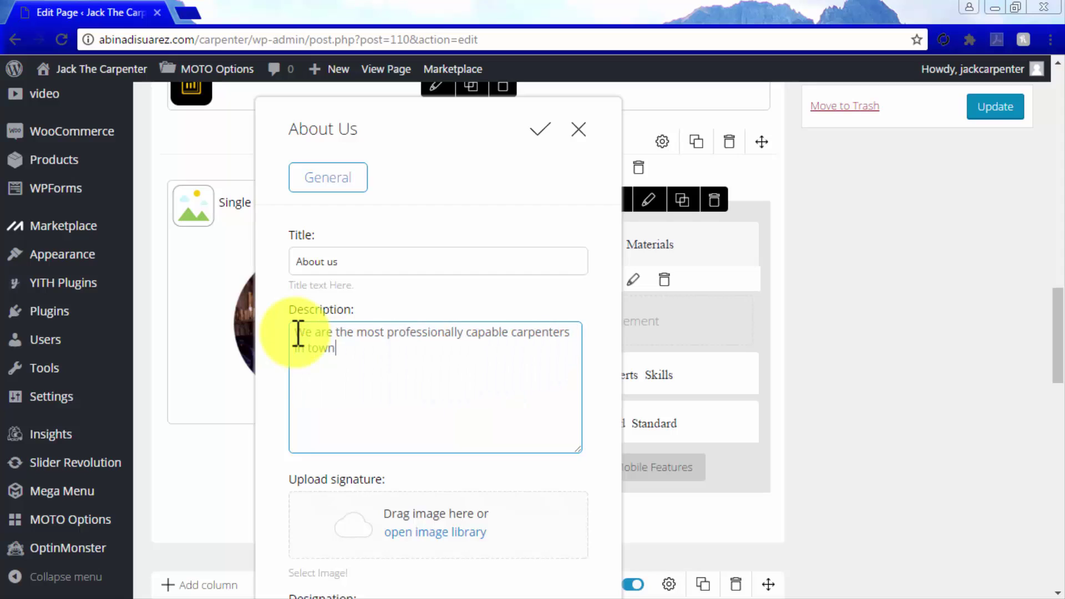
pyautogui.write('!')
pyautogui.scroll(-3, 299, 333)
pyautogui.click(361, 531)
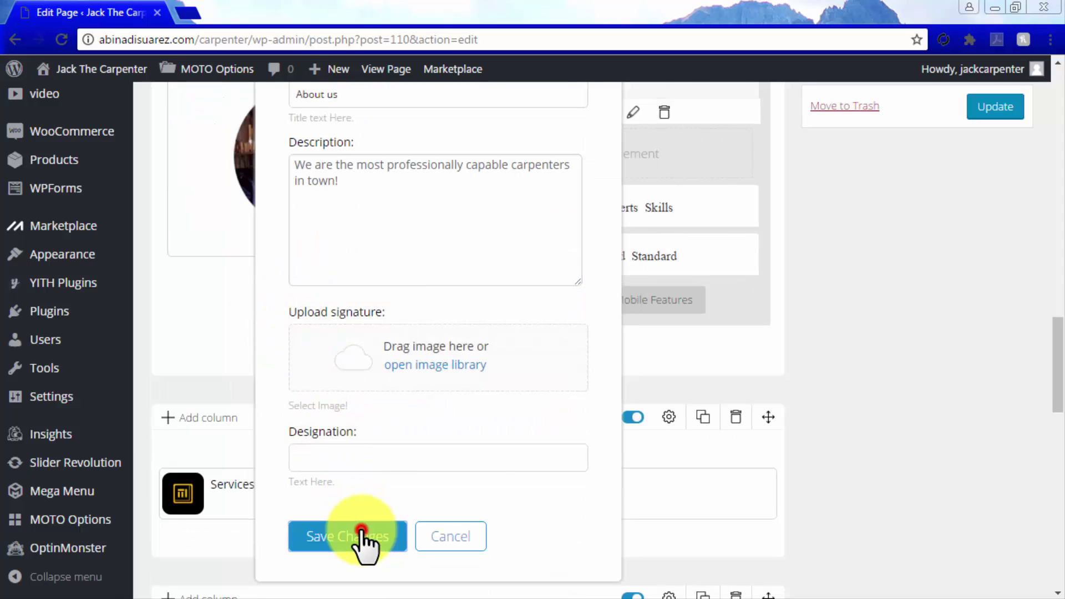
# Step: Give the carpenter Single Image a bounceIn animation, preview it, and confirm
pyautogui.click(283, 368)
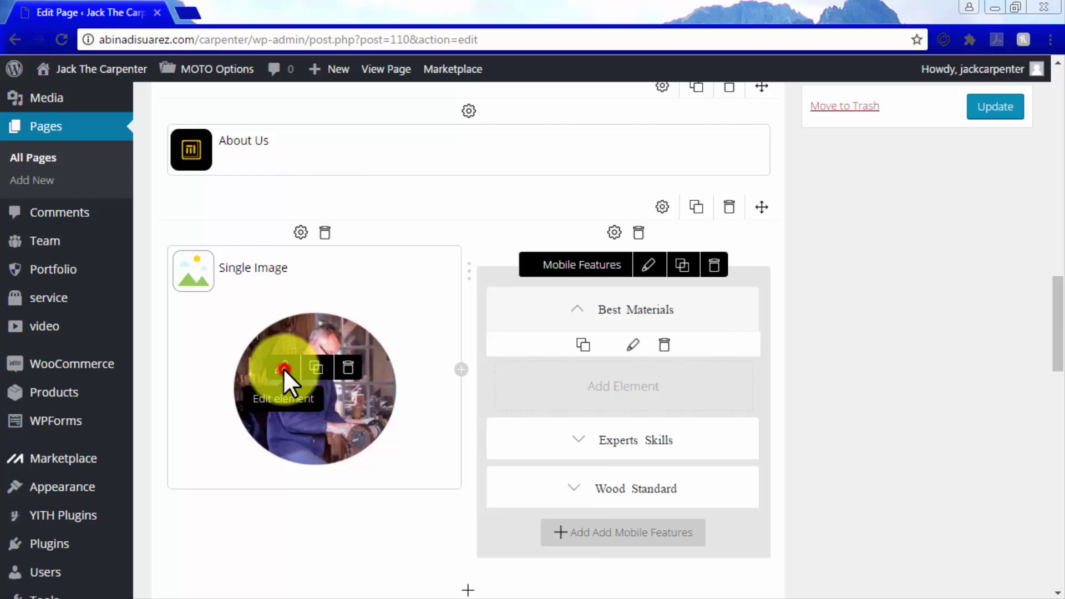
pyautogui.click(462, 256)
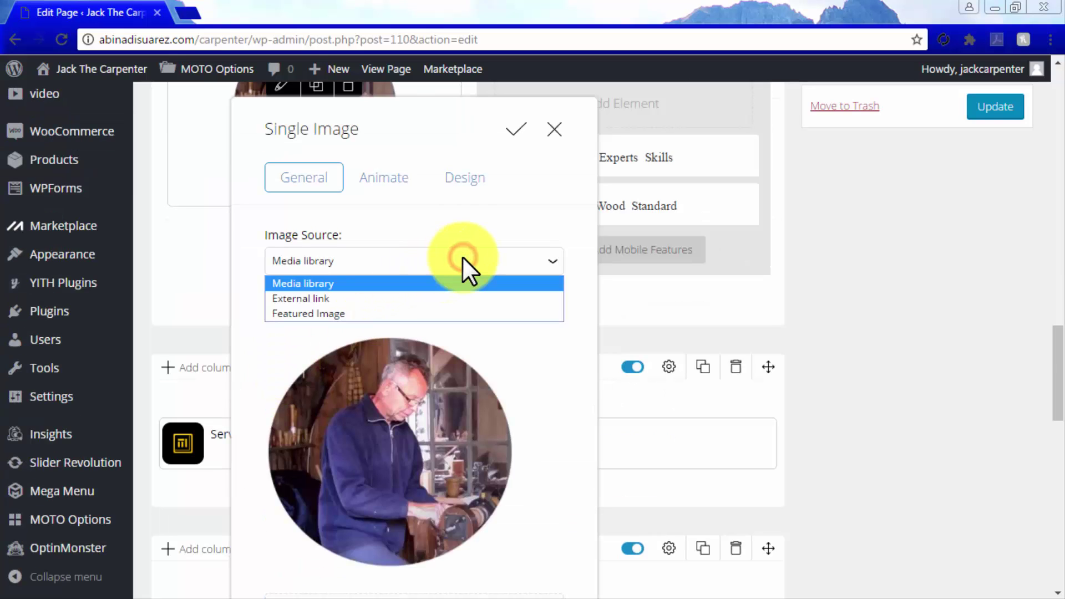
pyautogui.click(461, 257)
pyautogui.click(382, 186)
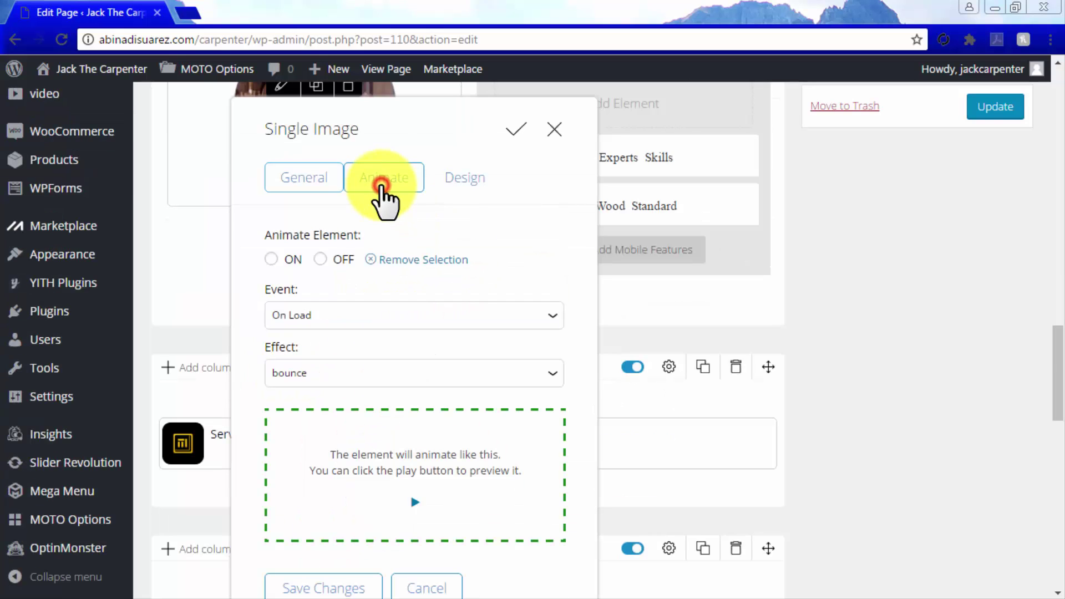
pyautogui.click(272, 259)
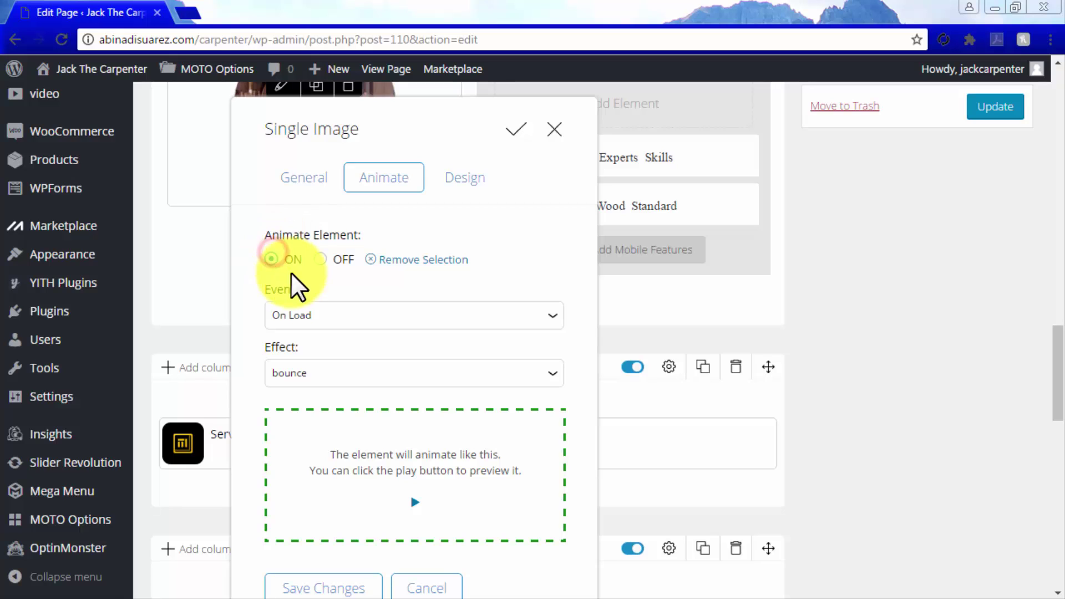
pyautogui.click(416, 373)
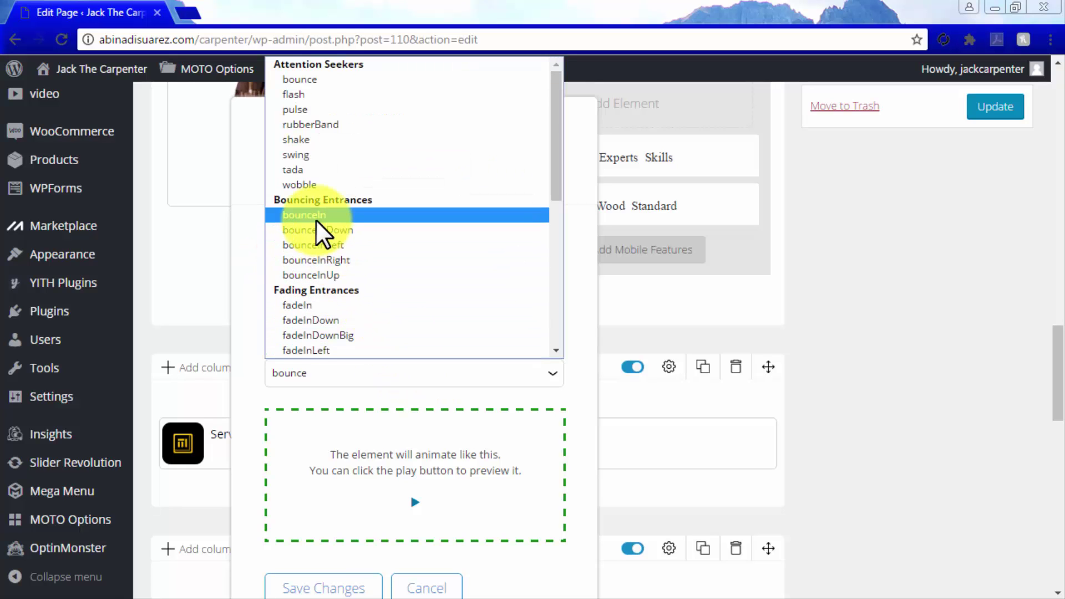
pyautogui.click(317, 219)
pyautogui.click(415, 501)
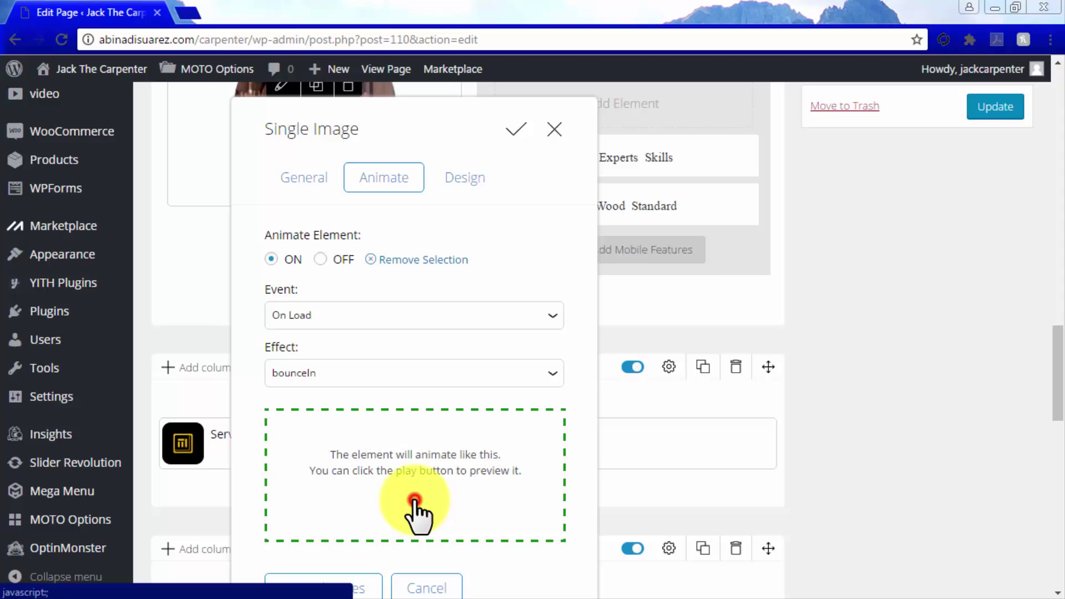
pyautogui.click(510, 132)
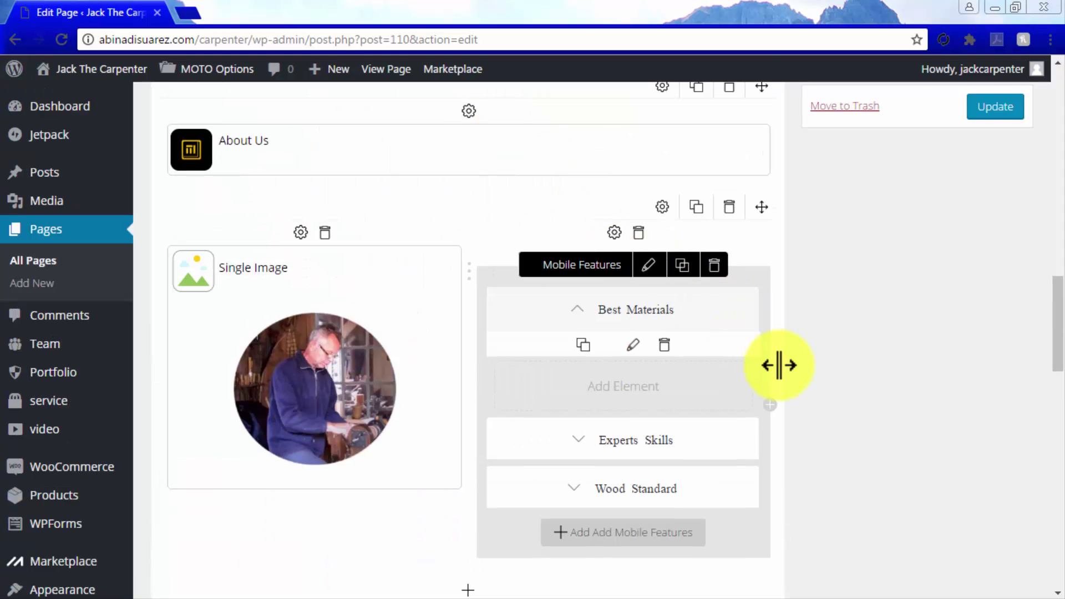
pyautogui.click(655, 265)
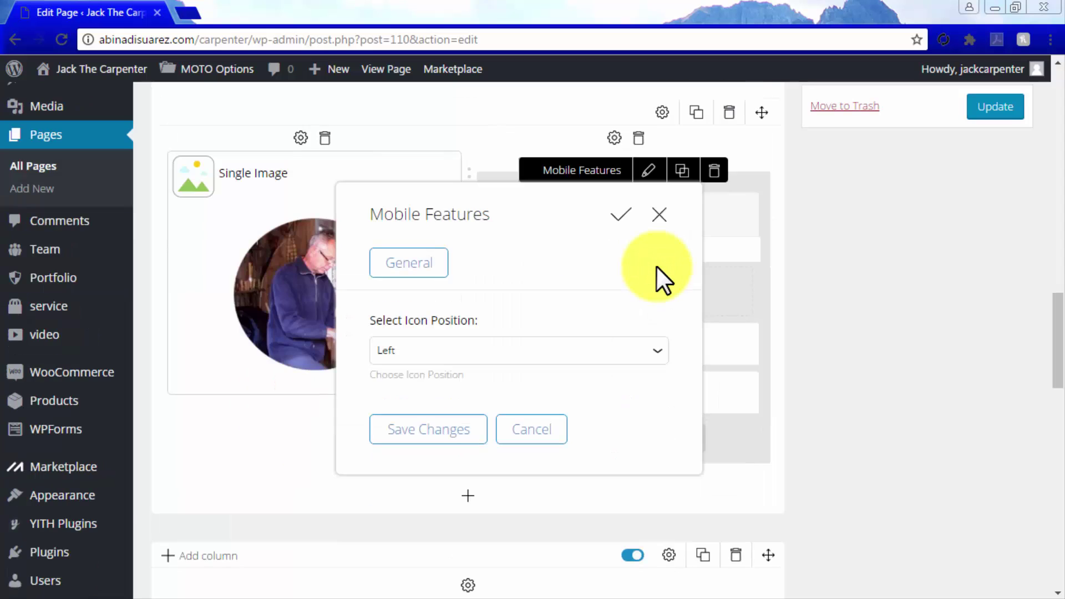
pyautogui.click(622, 216)
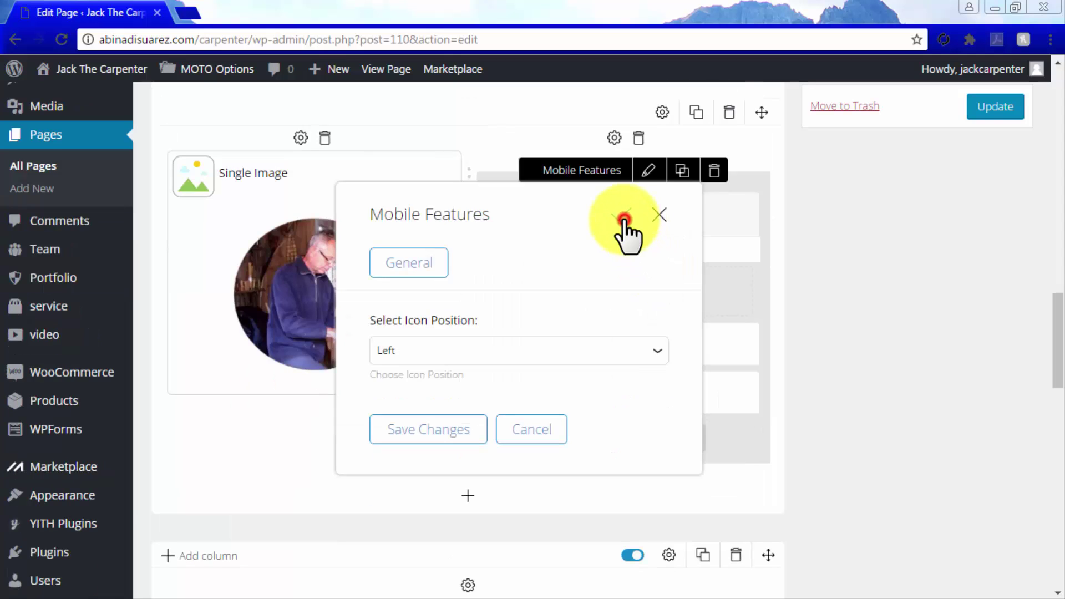
pyautogui.scroll(-6, 799, 387)
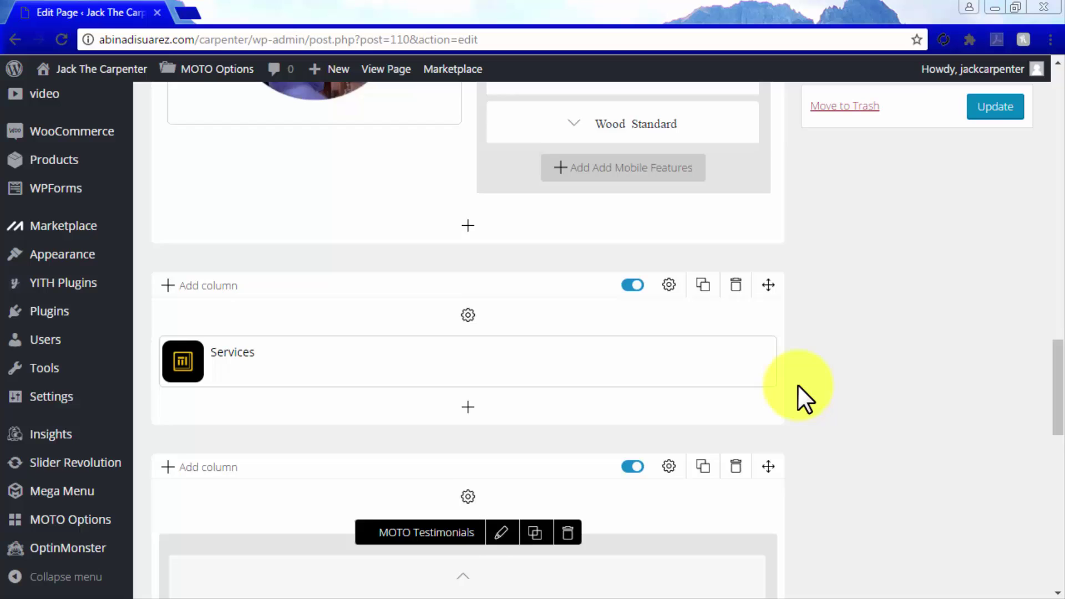
pyautogui.scroll(-5, 799, 387)
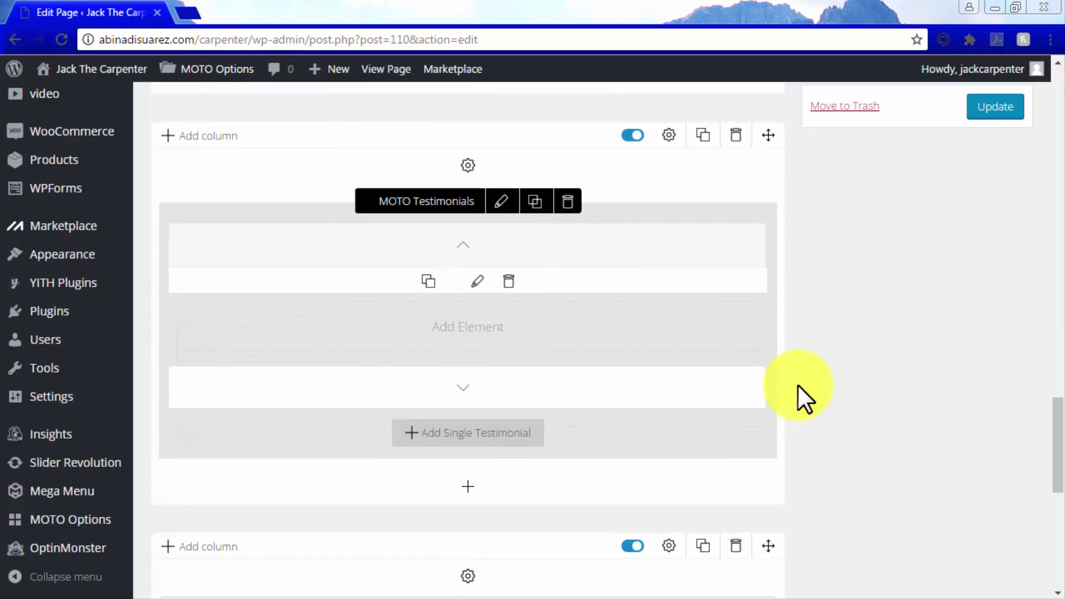
pyautogui.scroll(-3, 799, 386)
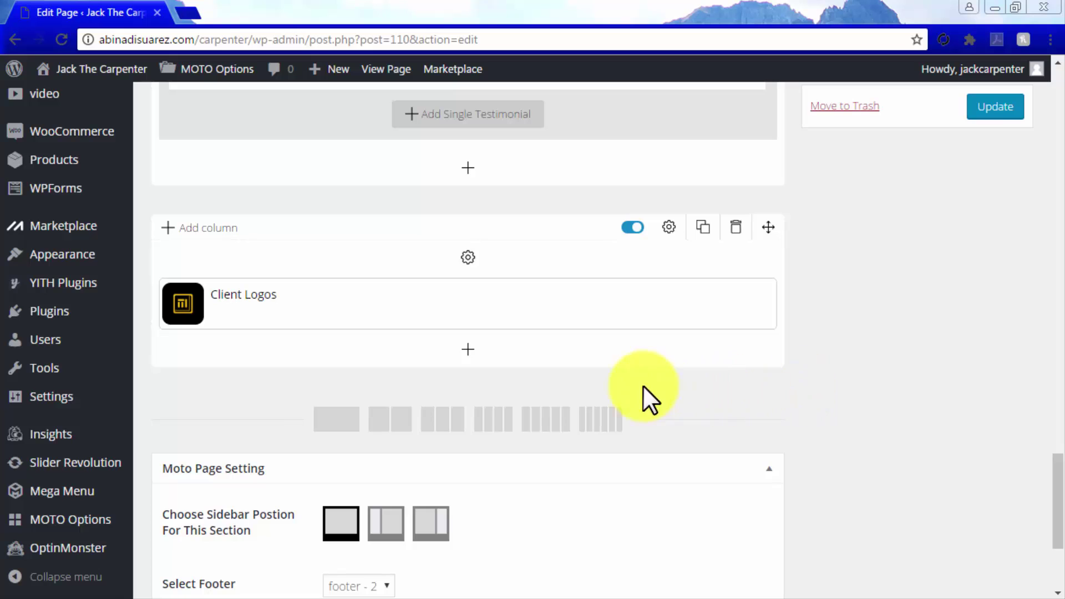
# Step: Browse the Add Elements categories without adding anything, then Update the Home page
pyautogui.click(472, 348)
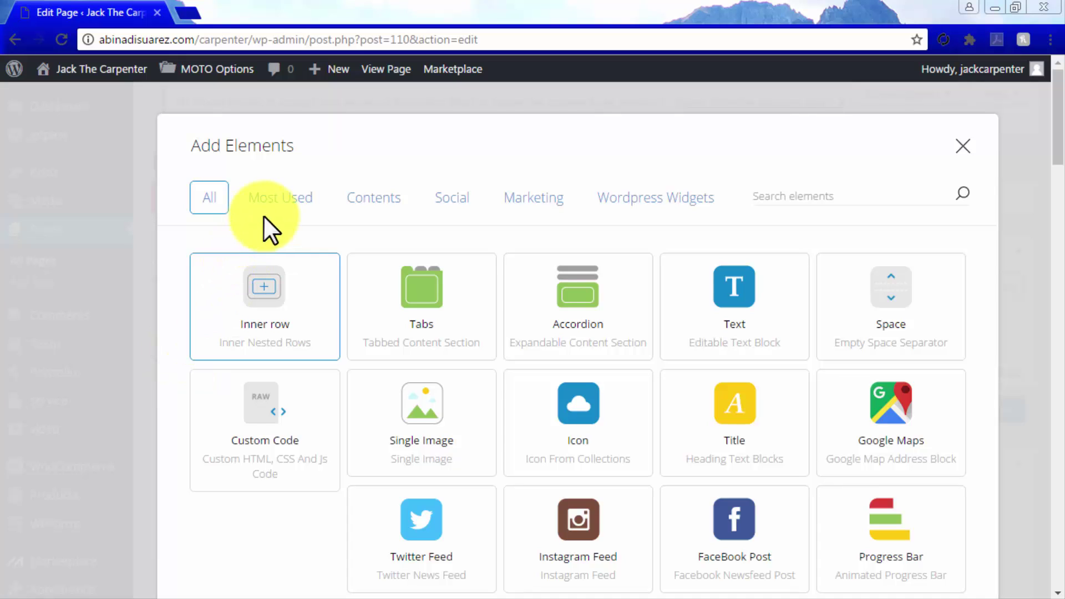
pyautogui.click(270, 201)
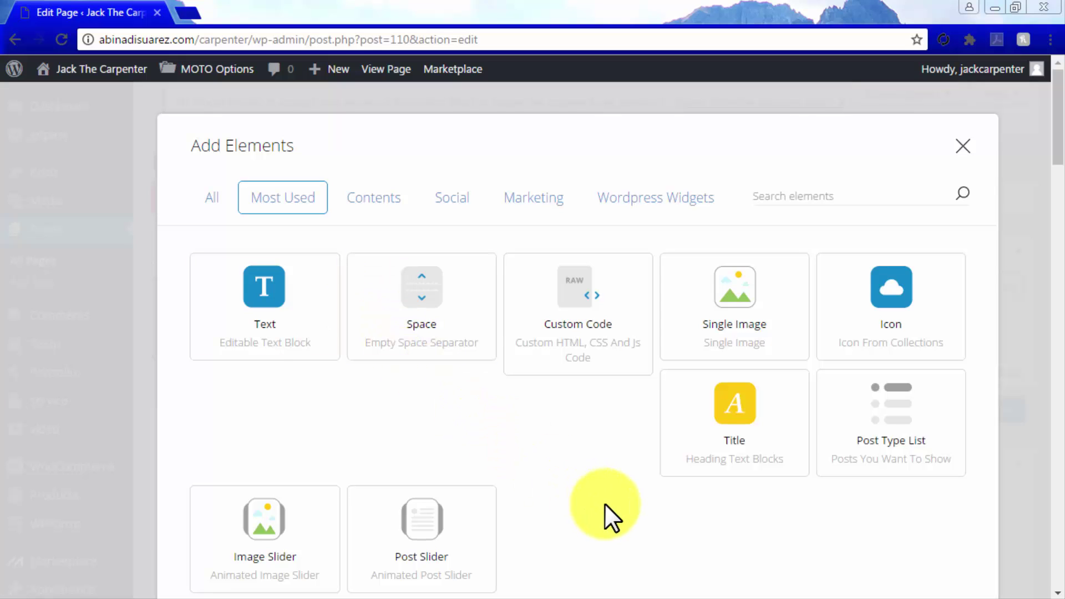
pyautogui.click(392, 201)
pyautogui.click(442, 204)
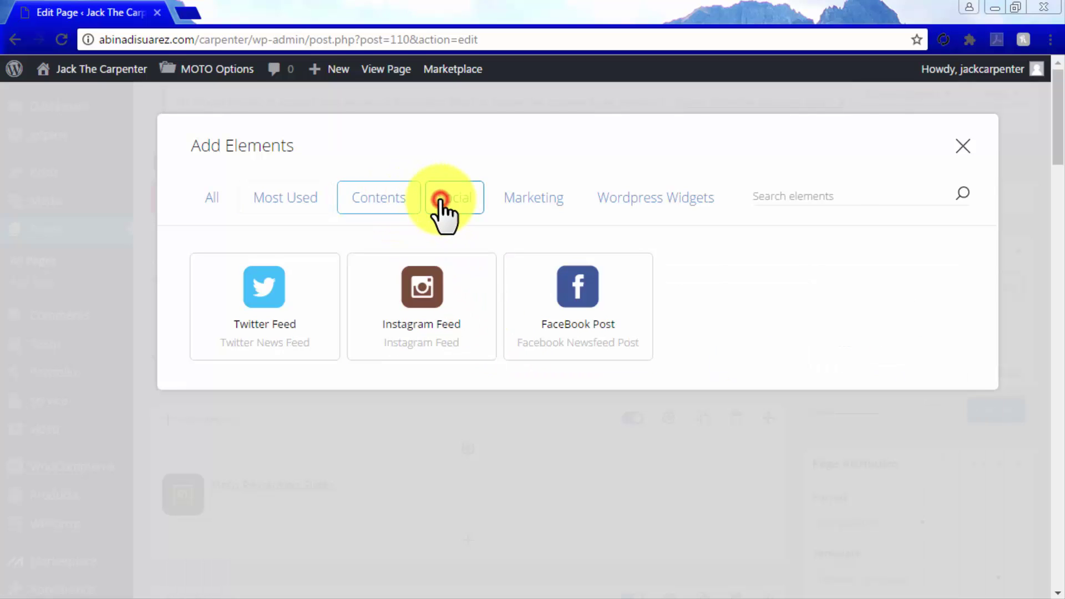
pyautogui.click(528, 198)
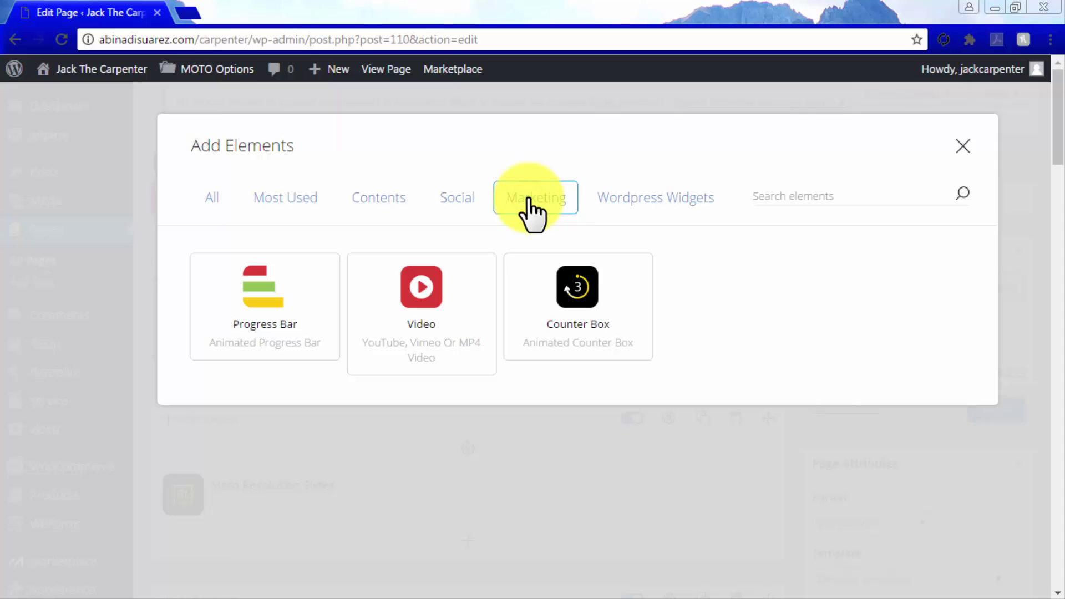
pyautogui.click(649, 199)
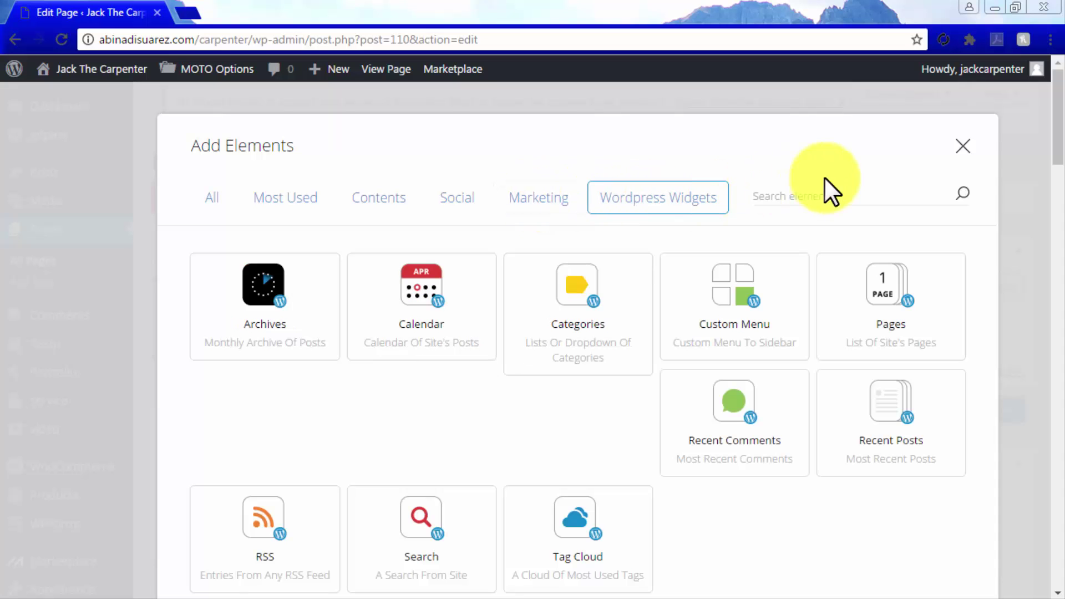
pyautogui.click(963, 148)
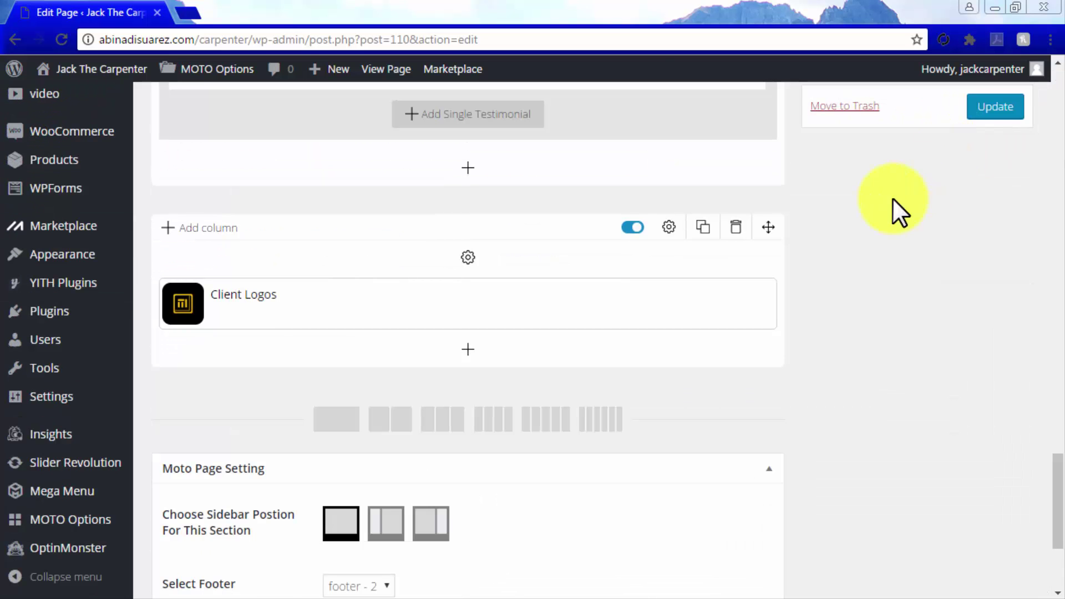
pyautogui.click(990, 107)
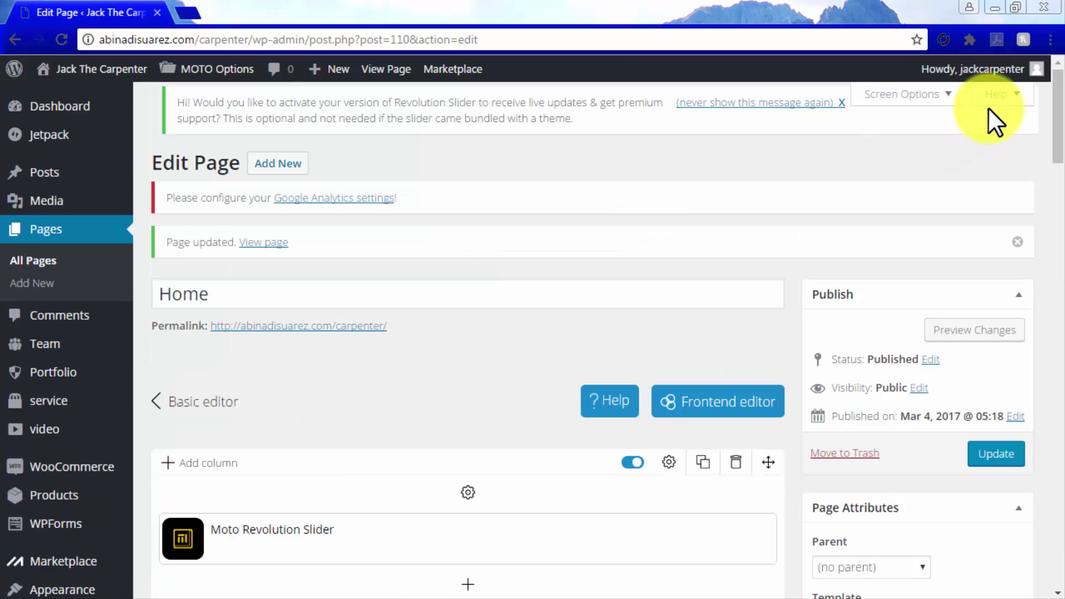
# Step: Scroll through the updated live Home page, then open the Service page's editor
pyautogui.click(268, 244)
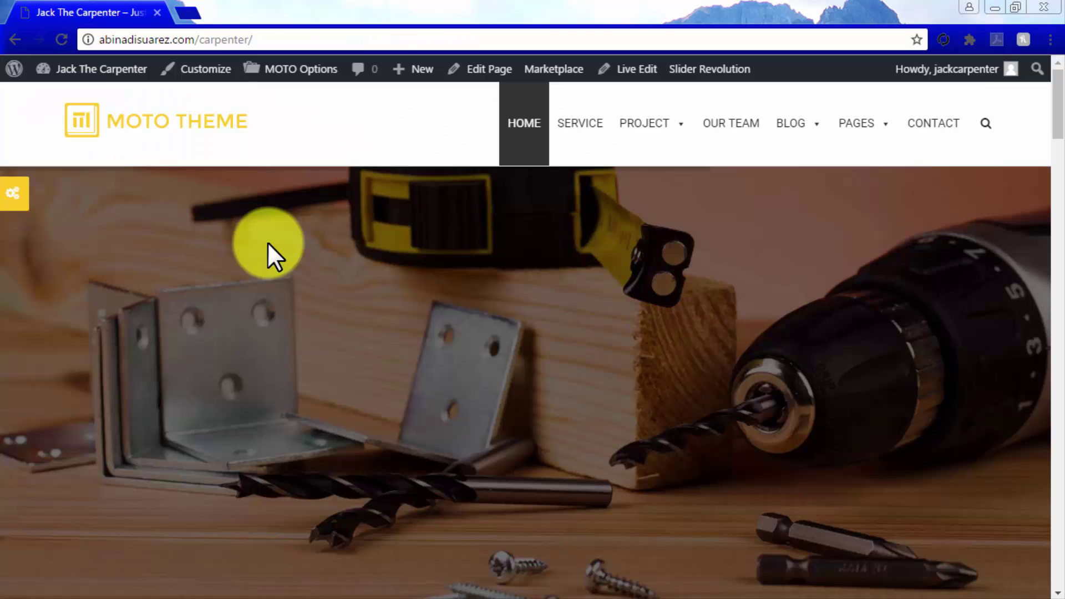
pyautogui.scroll(-2, 268, 244)
pyautogui.scroll(-3, 268, 241)
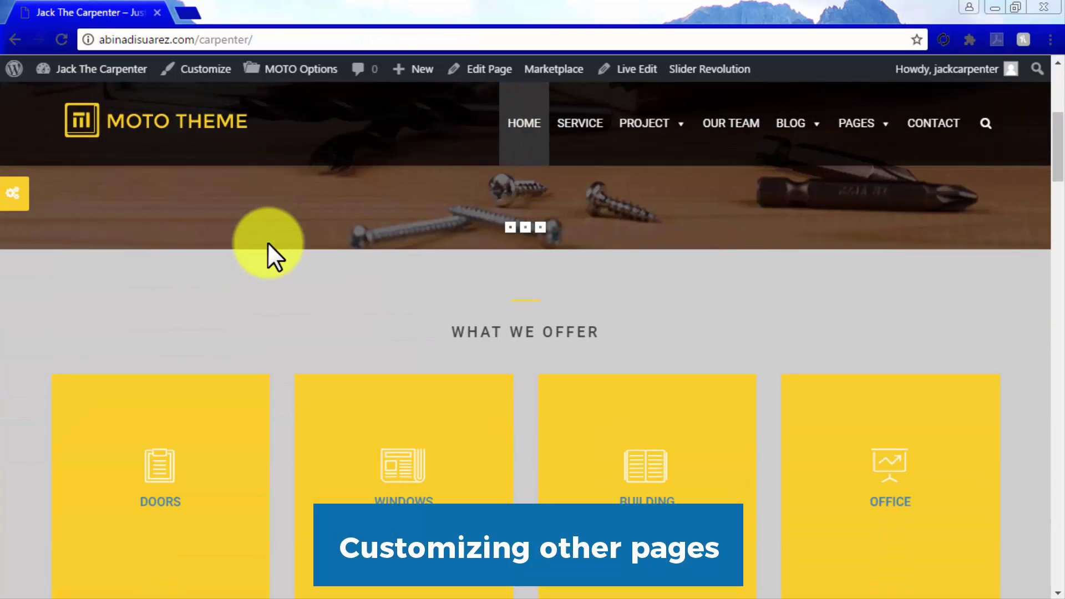
pyautogui.scroll(-3, 267, 242)
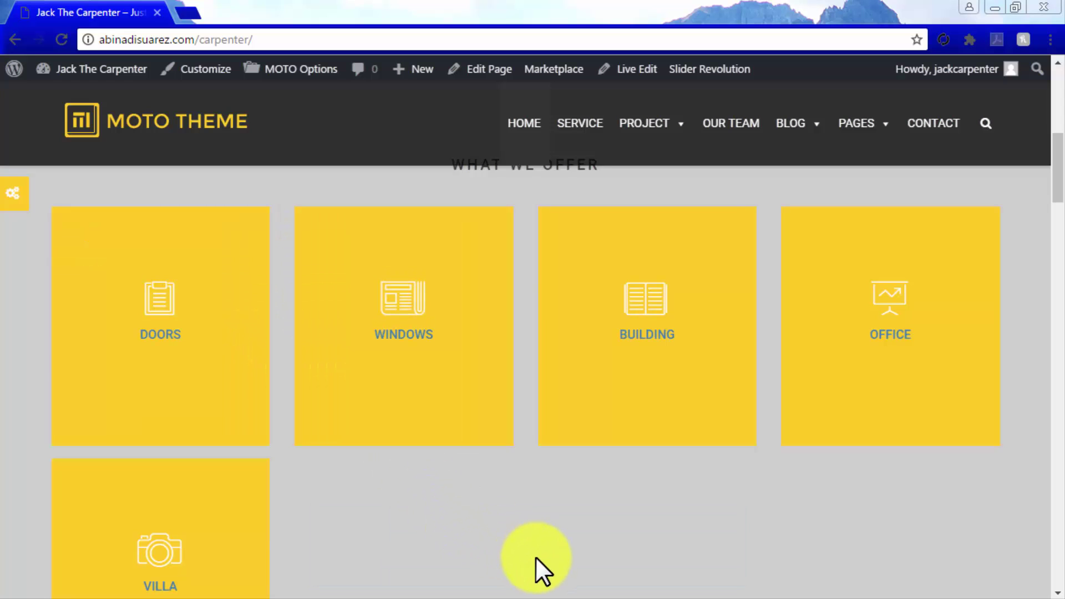
pyautogui.scroll(-9, 536, 558)
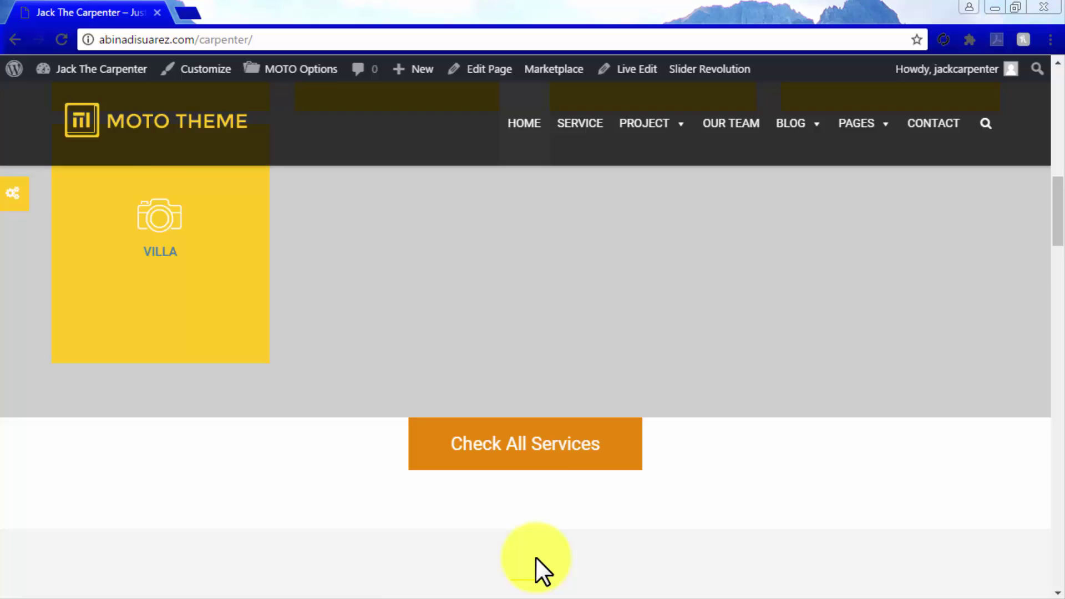
pyautogui.scroll(-2, 535, 557)
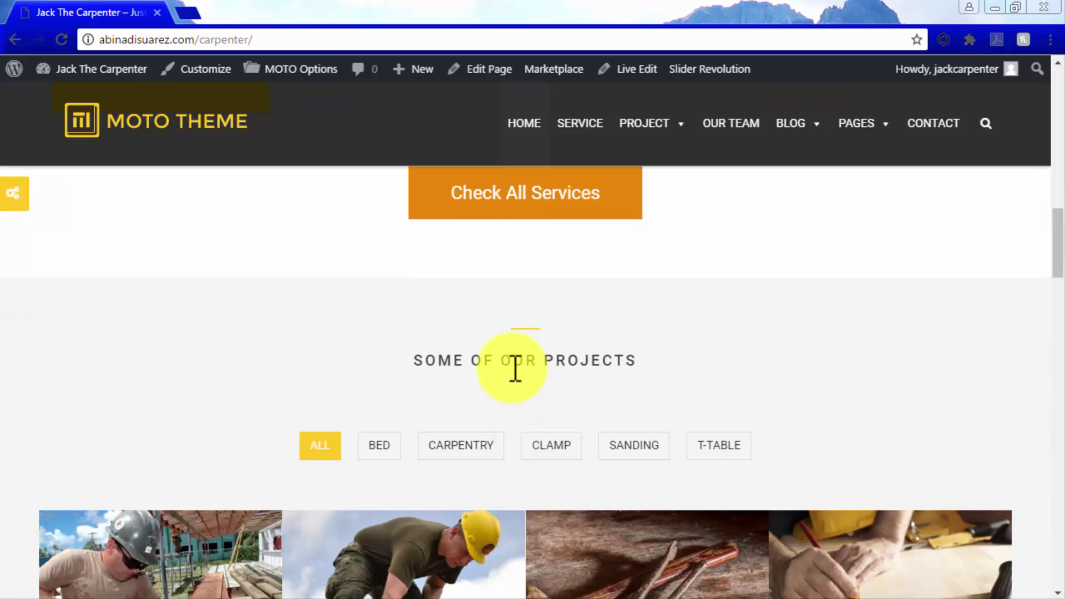
pyautogui.scroll(-10, 516, 369)
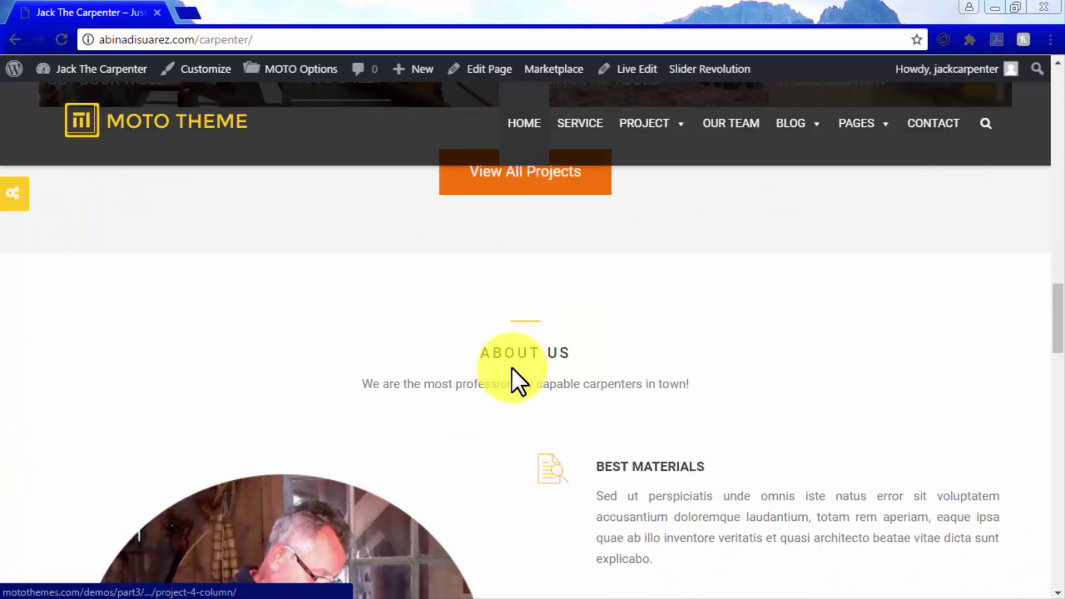
pyautogui.scroll(-2, 511, 367)
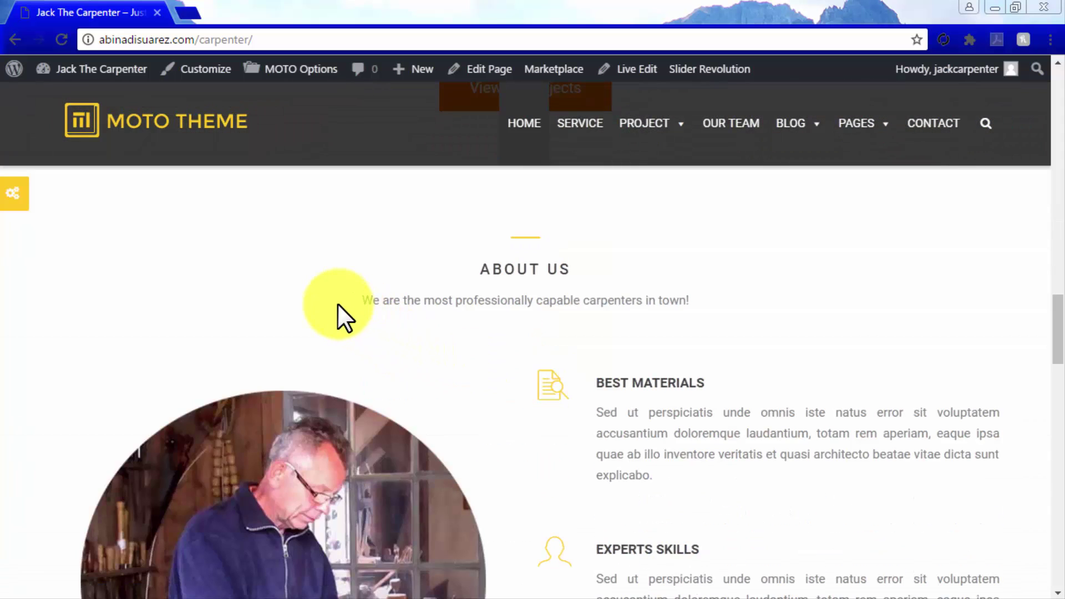
pyautogui.scroll(-2, 338, 304)
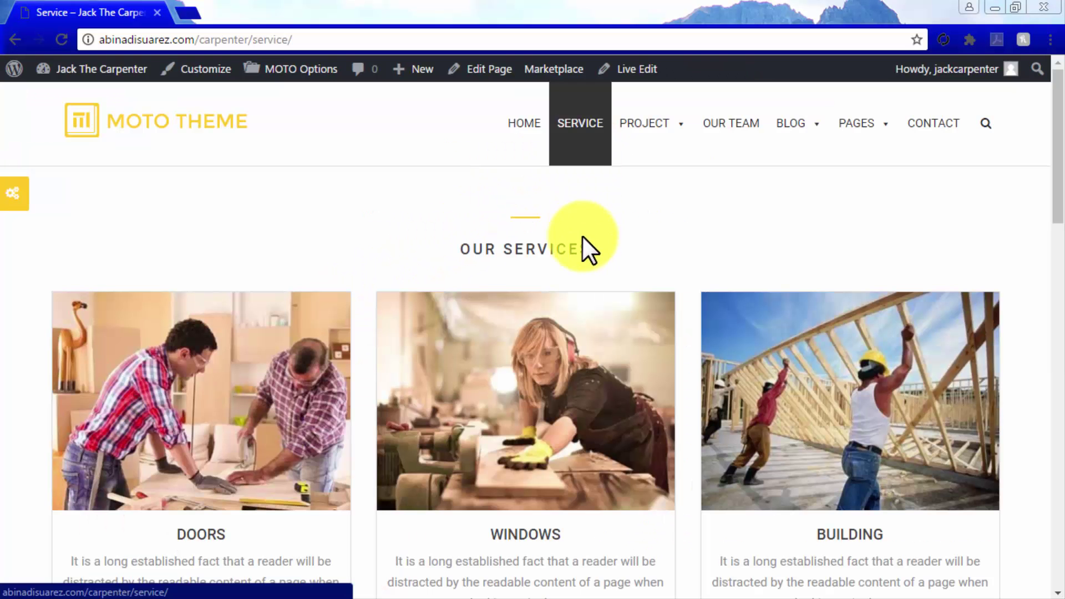
pyautogui.scroll(-7, 582, 242)
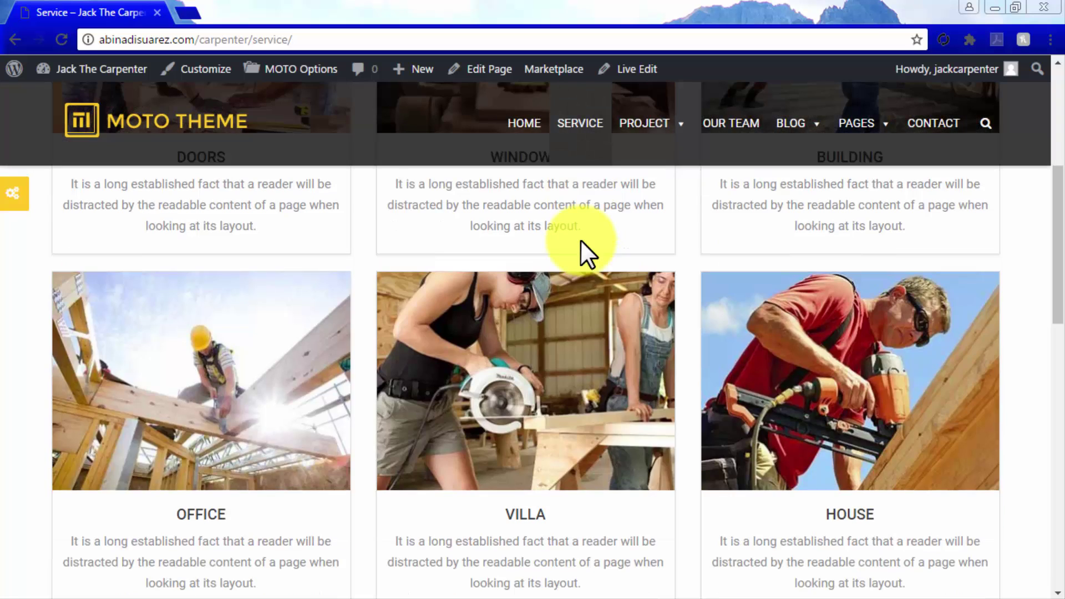
pyautogui.click(482, 71)
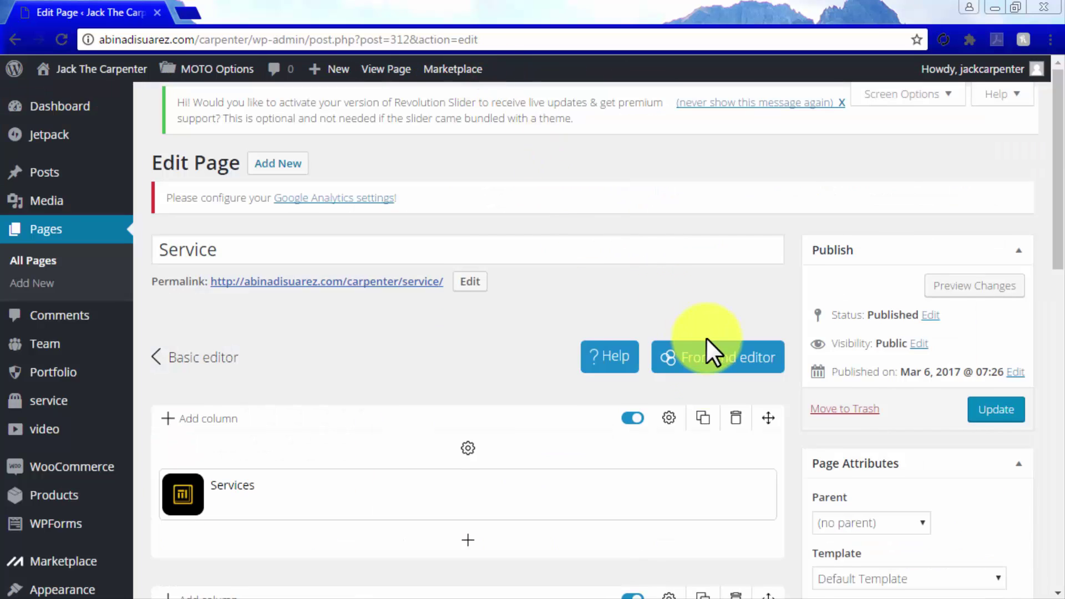
# Step: Set the Services element to 5 services and retitle it 'Services'
pyautogui.scroll(-5, 705, 349)
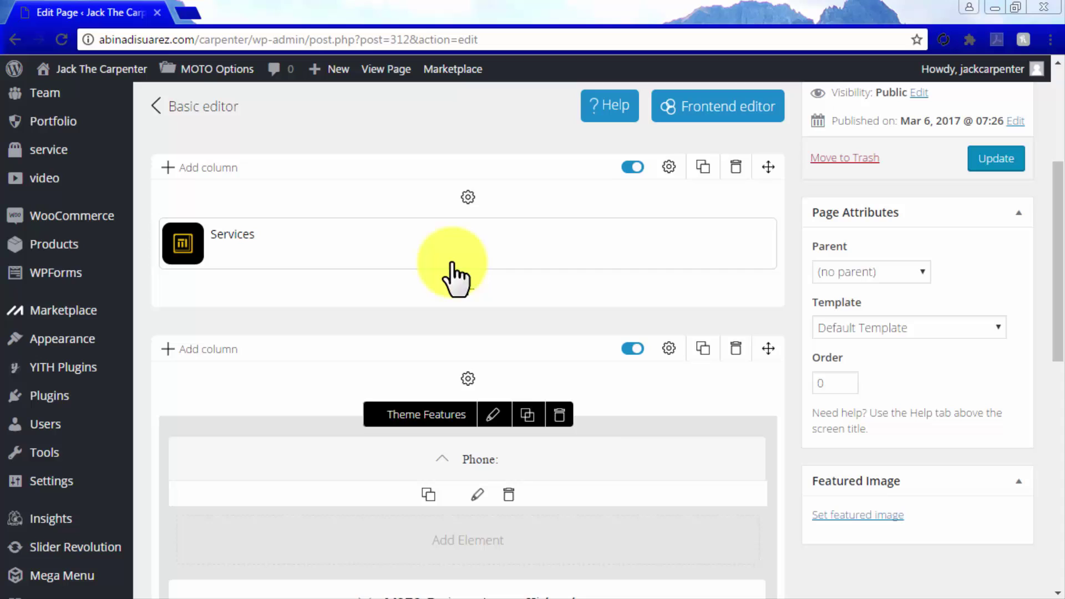
pyautogui.click(430, 250)
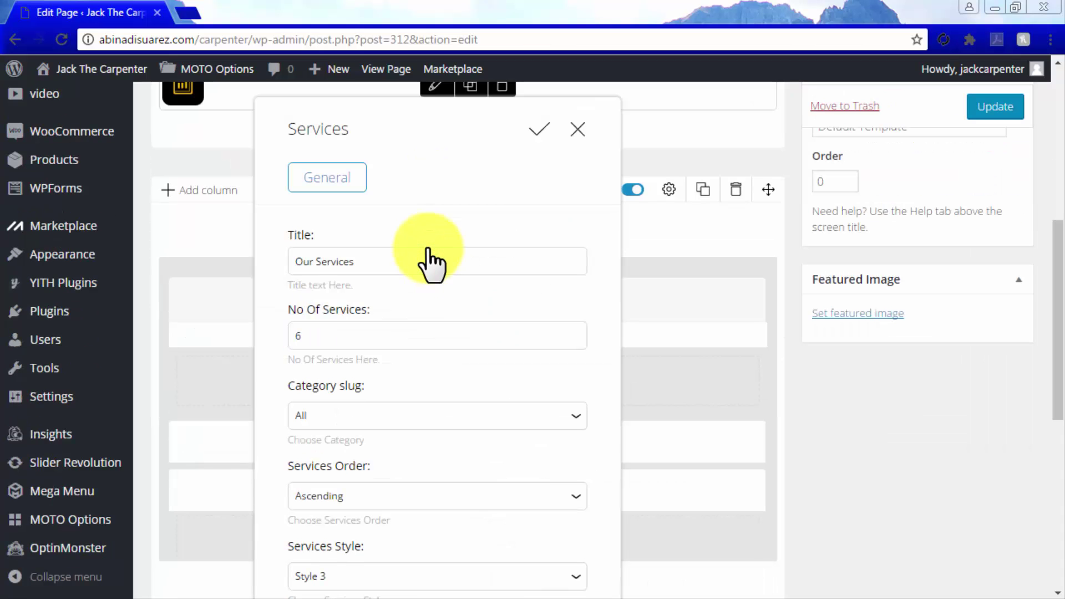
pyautogui.click(340, 328)
pyautogui.press('BackSpace')
pyautogui.write('5')
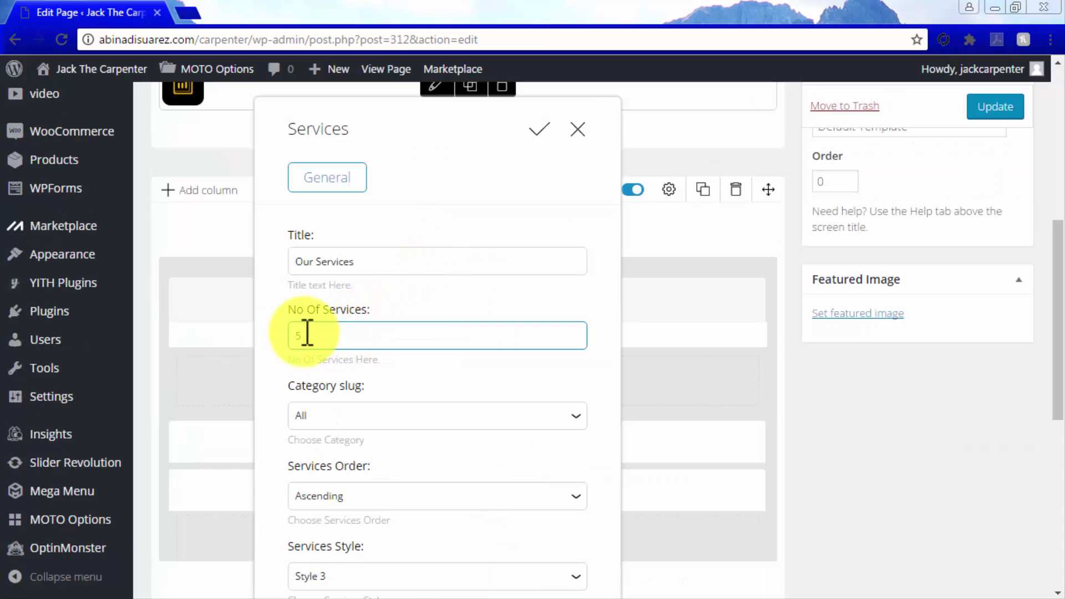
pyautogui.moveTo(297, 260); pyautogui.dragTo(314, 258)
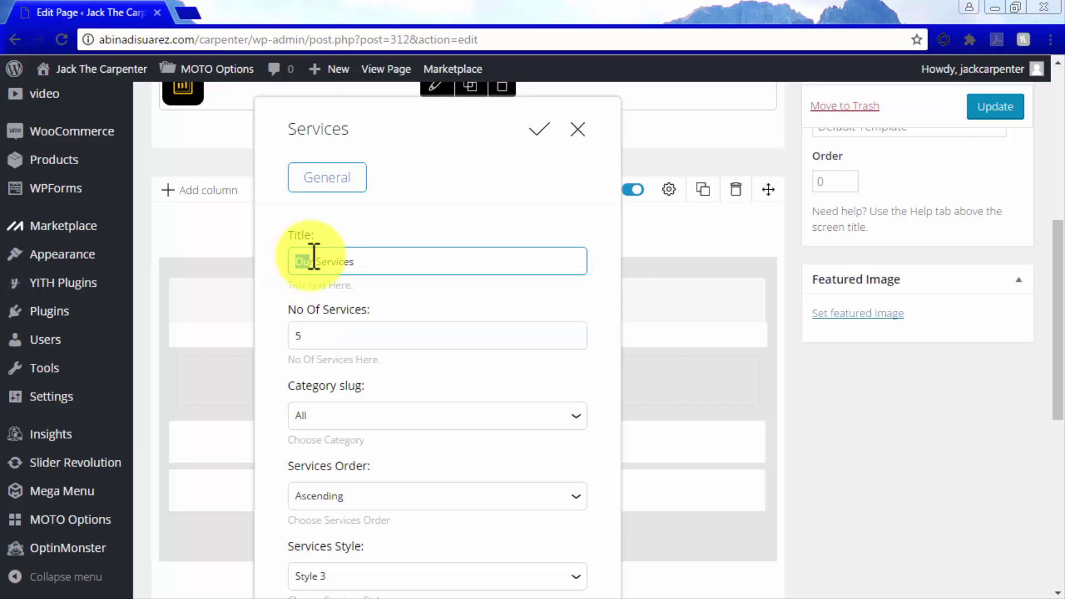
pyautogui.press('Delete')
pyautogui.press('Delete')
# Step: Switch the services to Style 2 with a light grey background and save
pyautogui.scroll(-2, 429, 392)
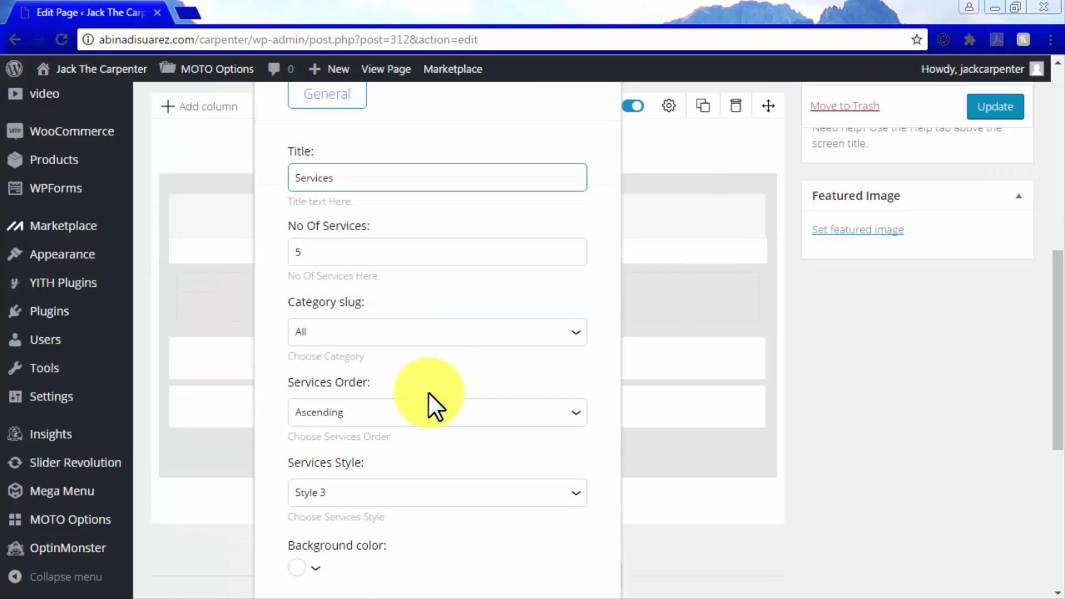
pyautogui.click(453, 491)
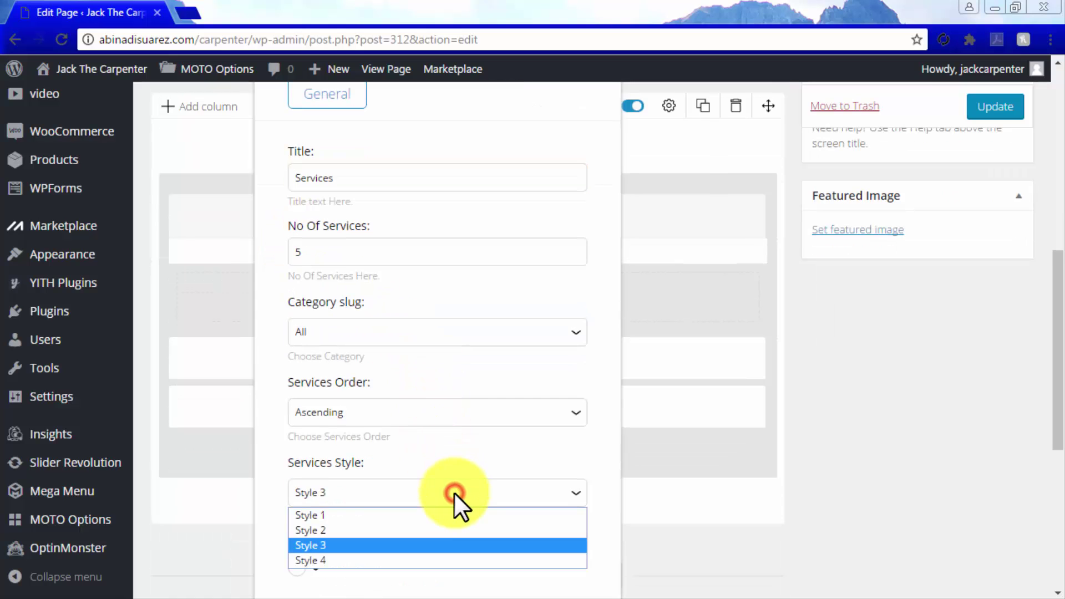
pyautogui.click(395, 530)
pyautogui.scroll(-2, 393, 524)
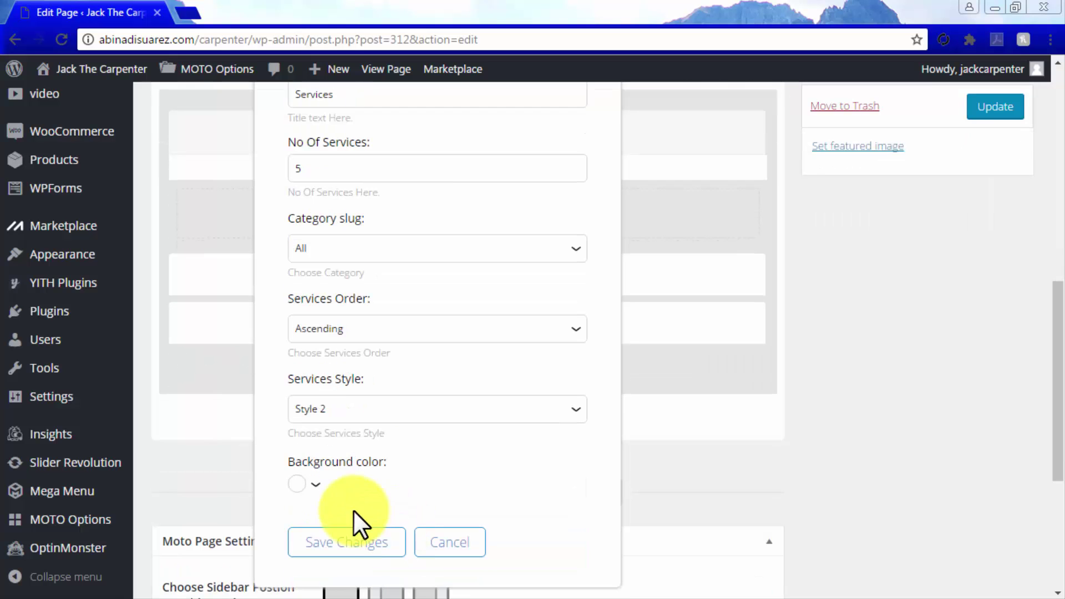
pyautogui.click(296, 484)
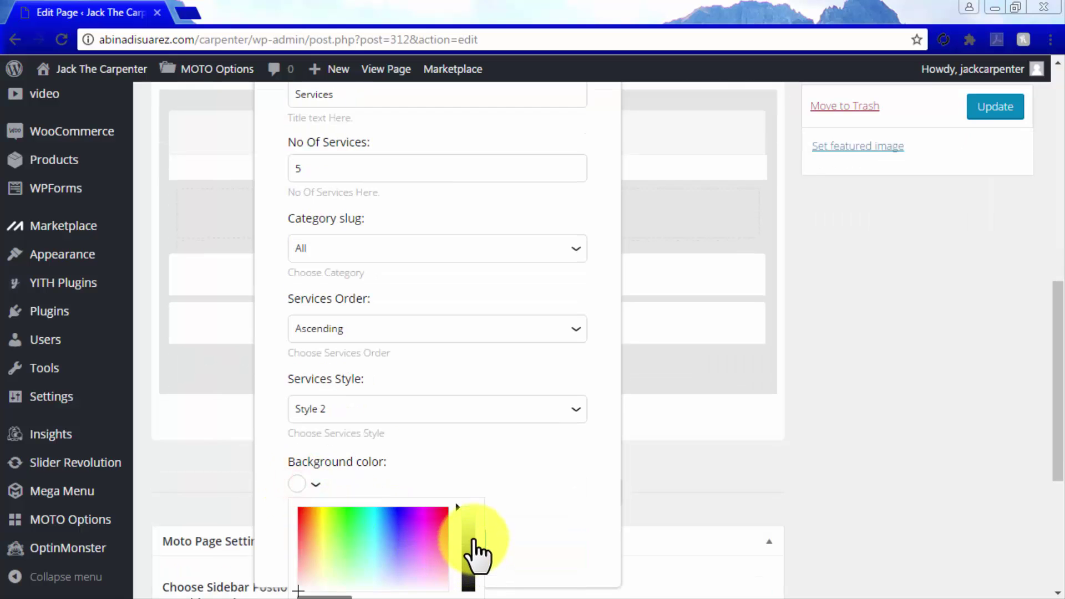
pyautogui.click(466, 525)
pyautogui.click(296, 486)
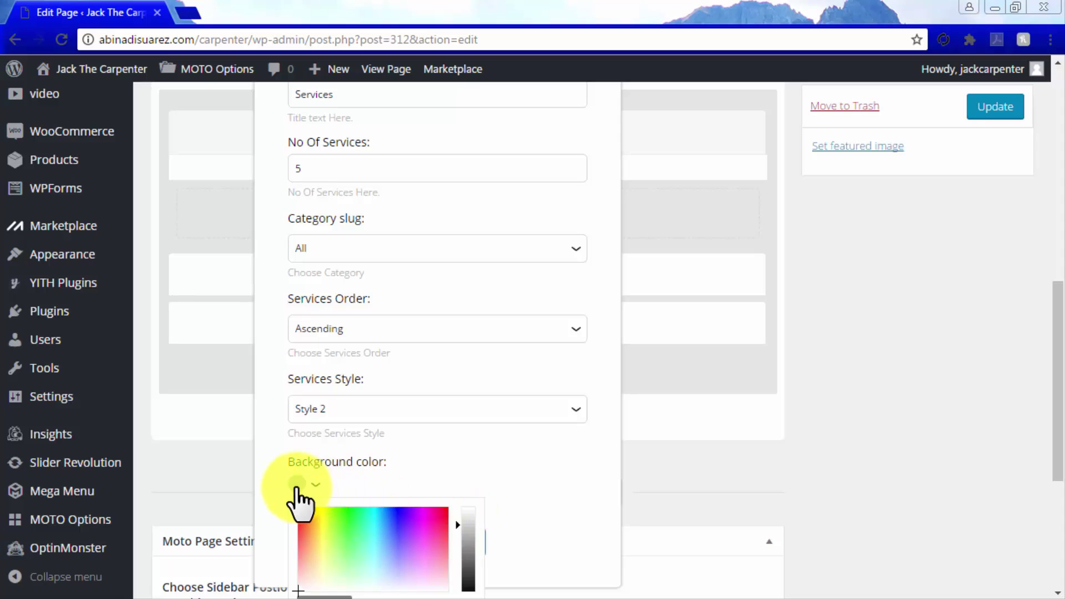
pyautogui.scroll(-2, 534, 532)
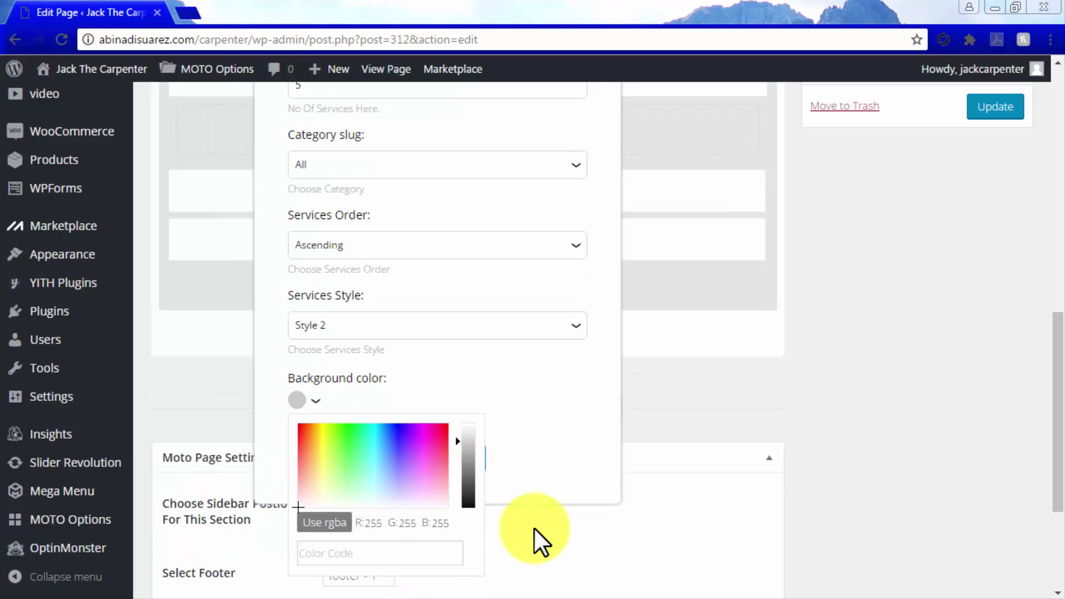
pyautogui.click(521, 481)
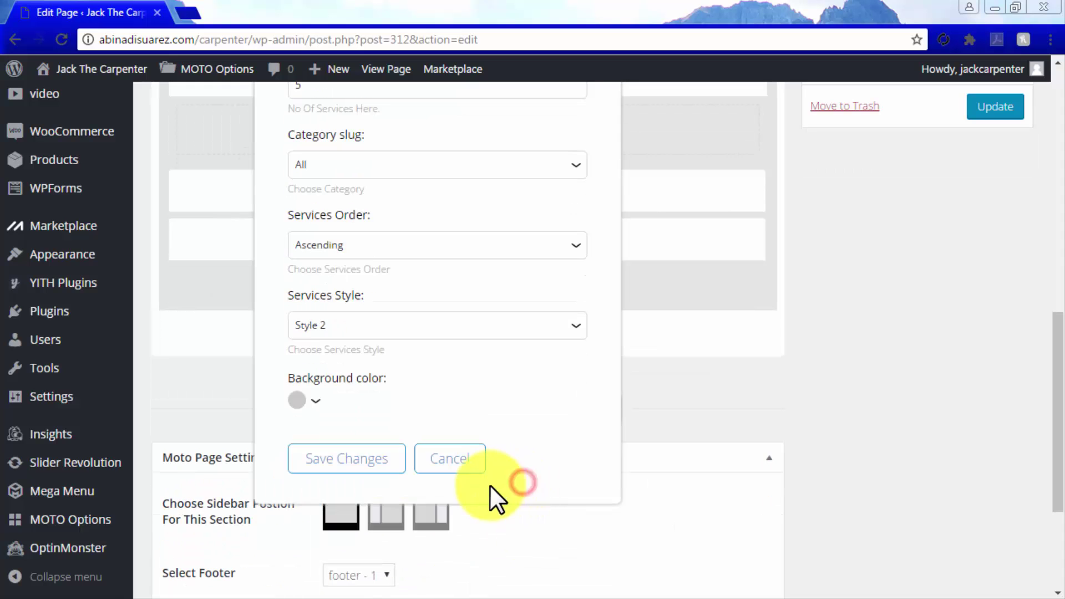
pyautogui.click(357, 463)
pyautogui.scroll(-4, 798, 459)
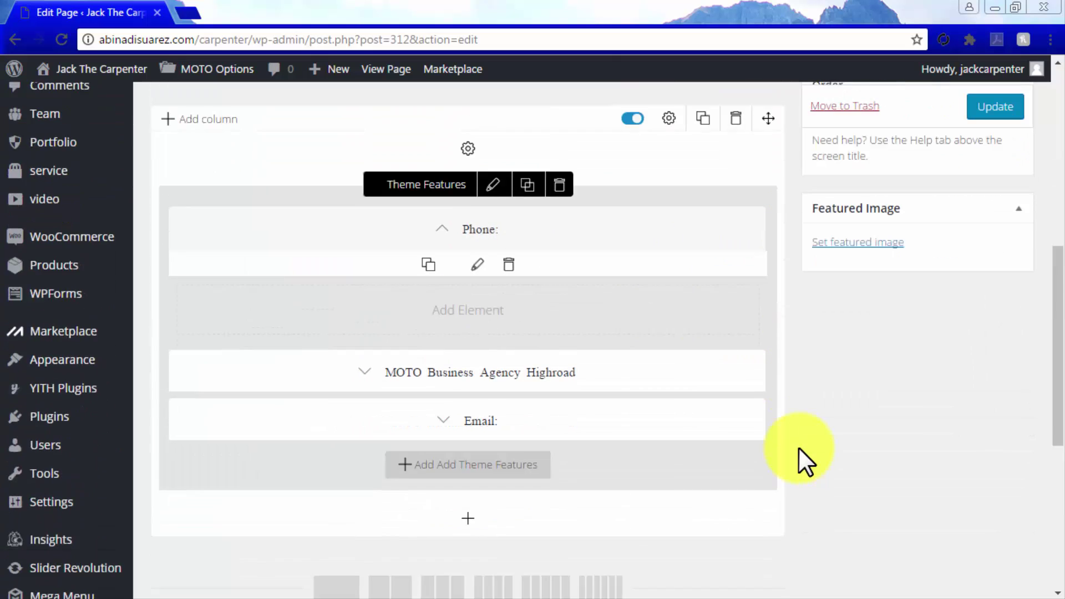
pyautogui.scroll(-2, 799, 449)
pyautogui.scroll(4, 799, 449)
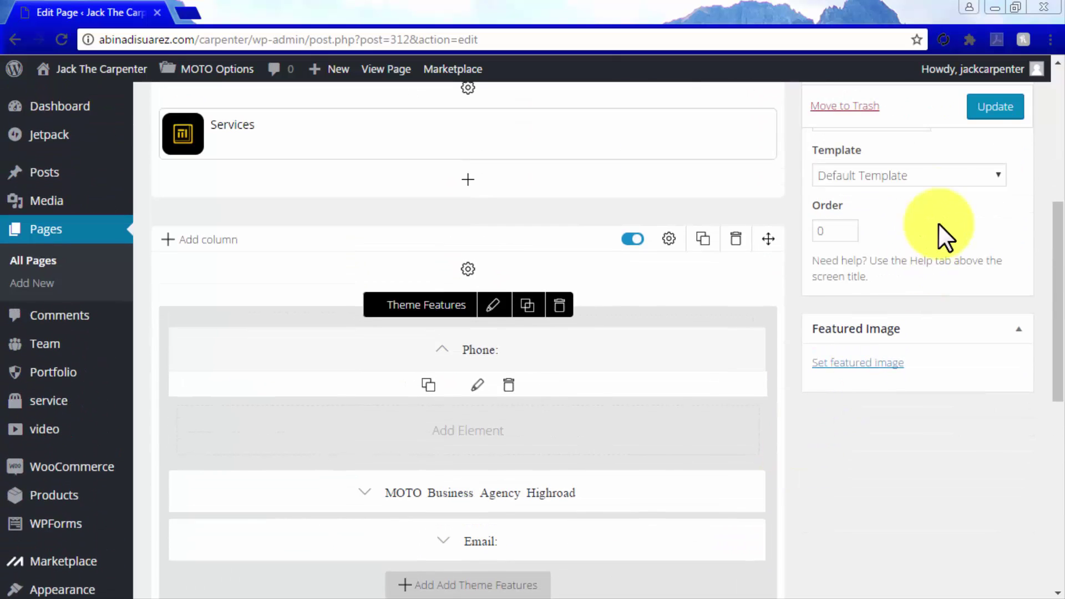
# Step: Update the Service page and scroll through it on the live site
pyautogui.click(994, 117)
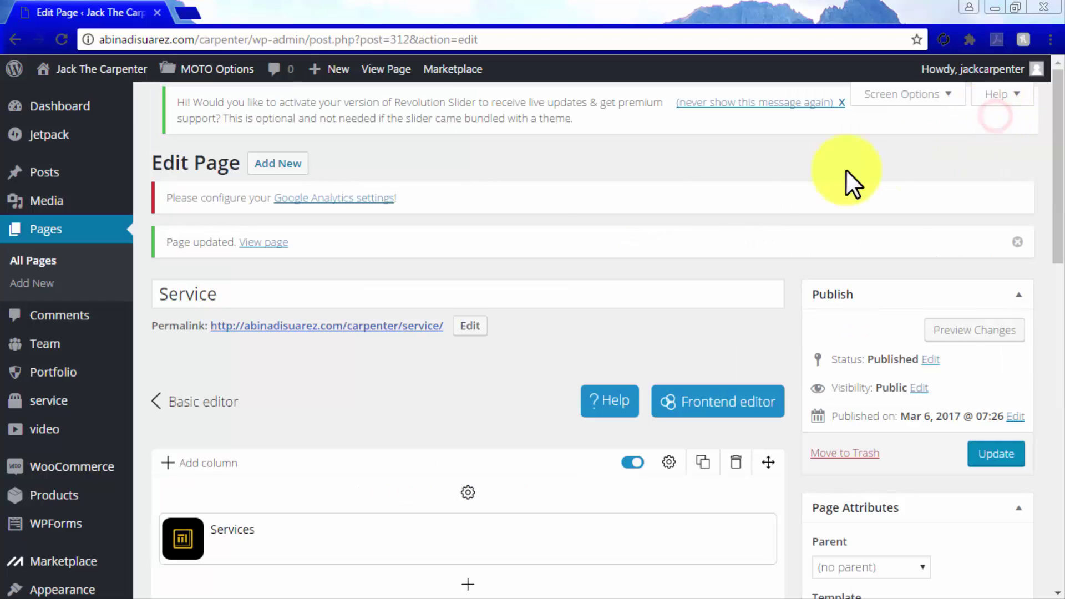
pyautogui.click(265, 243)
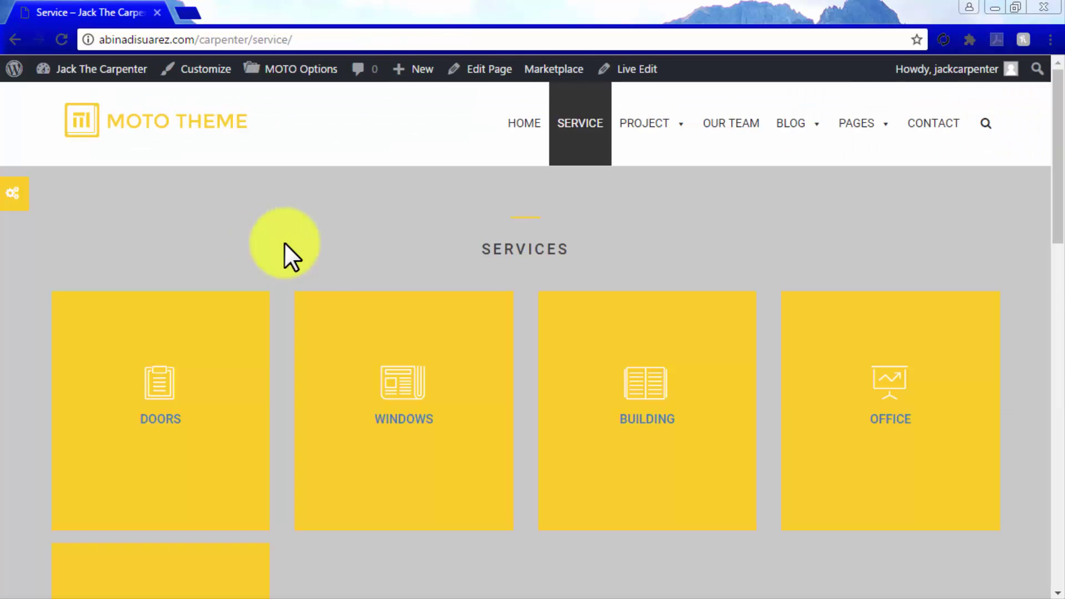
pyautogui.scroll(-5, 1011, 239)
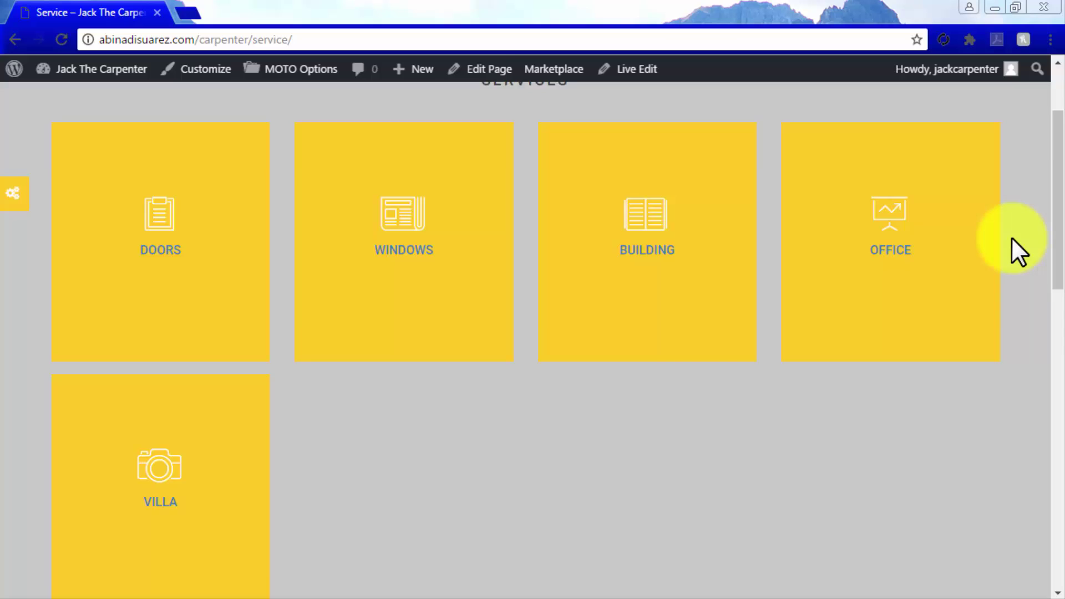
pyautogui.scroll(-6, 1011, 238)
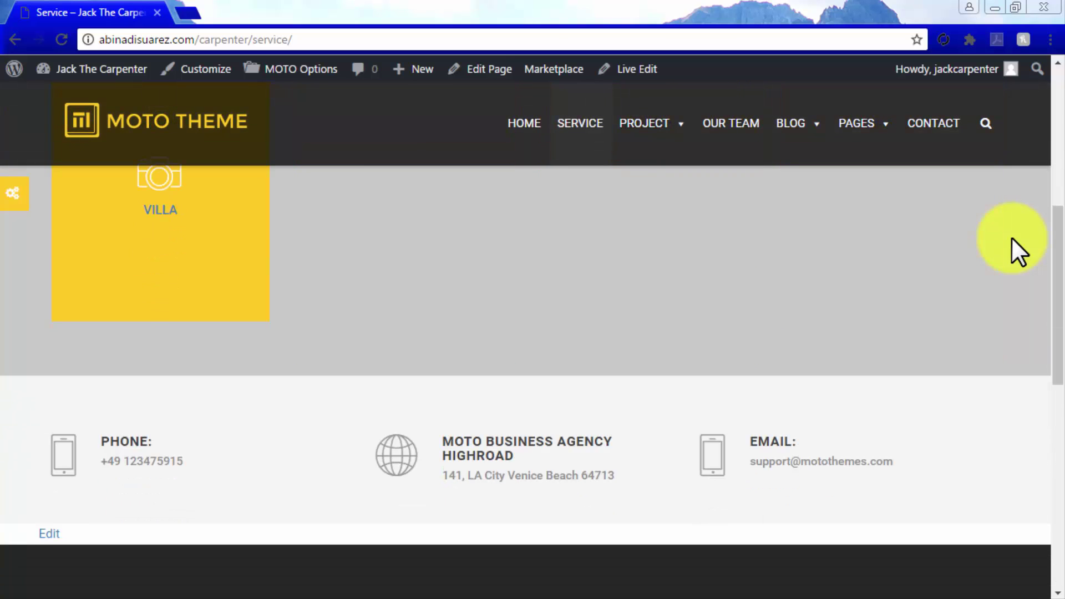
pyautogui.scroll(-3, 1010, 238)
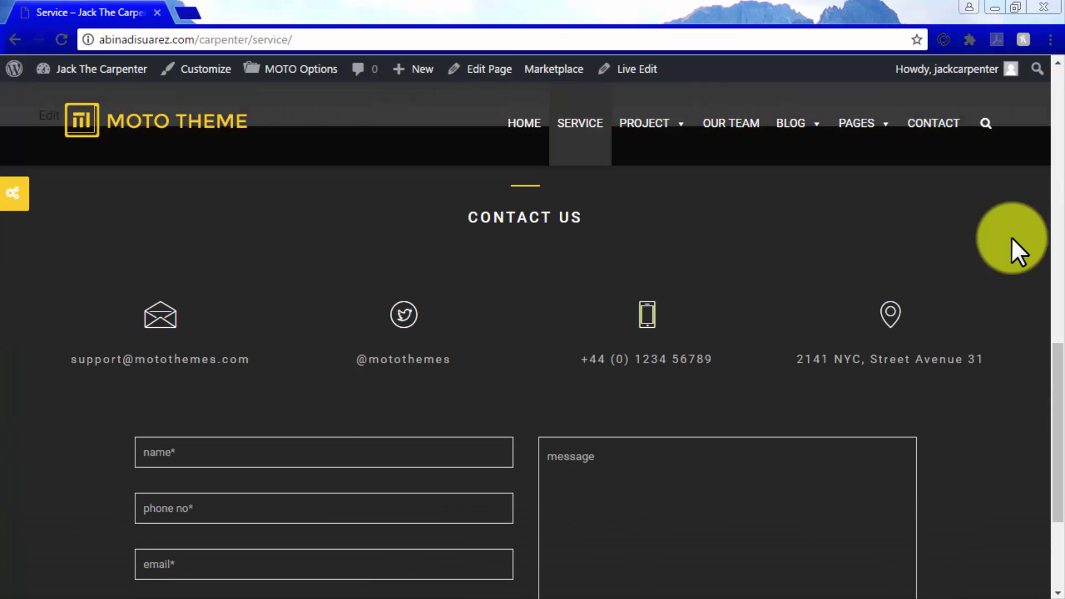
pyautogui.scroll(-3, 1011, 237)
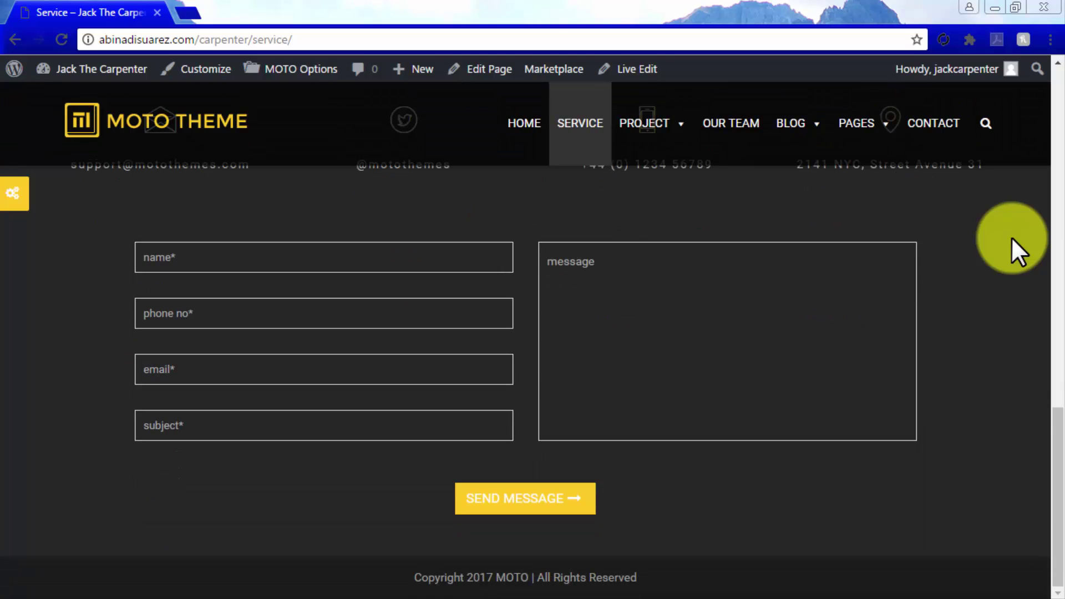
pyautogui.scroll(10, 1011, 237)
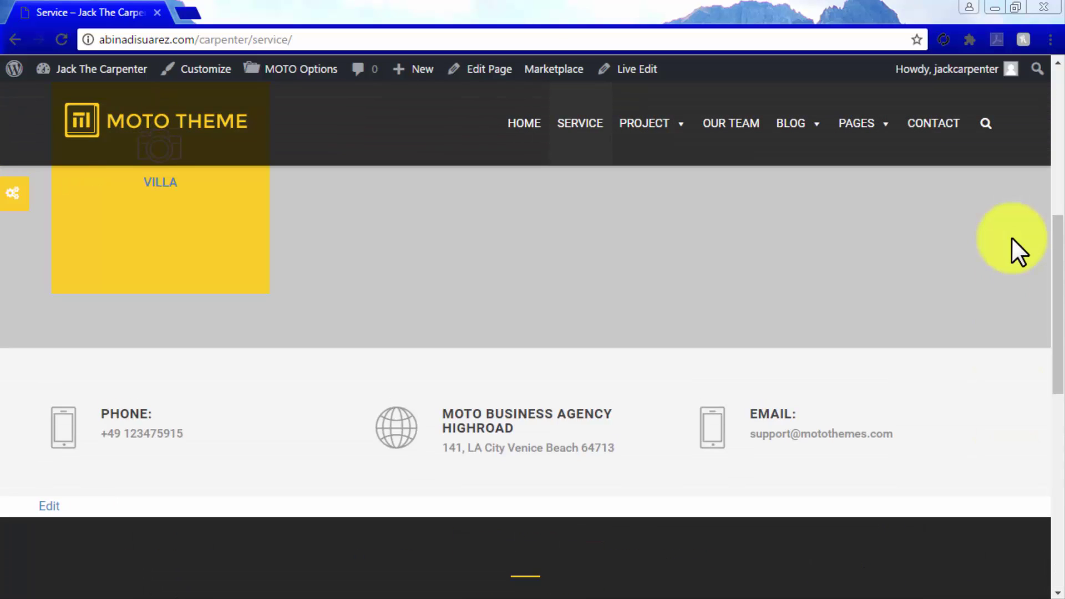
pyautogui.scroll(5, 1011, 237)
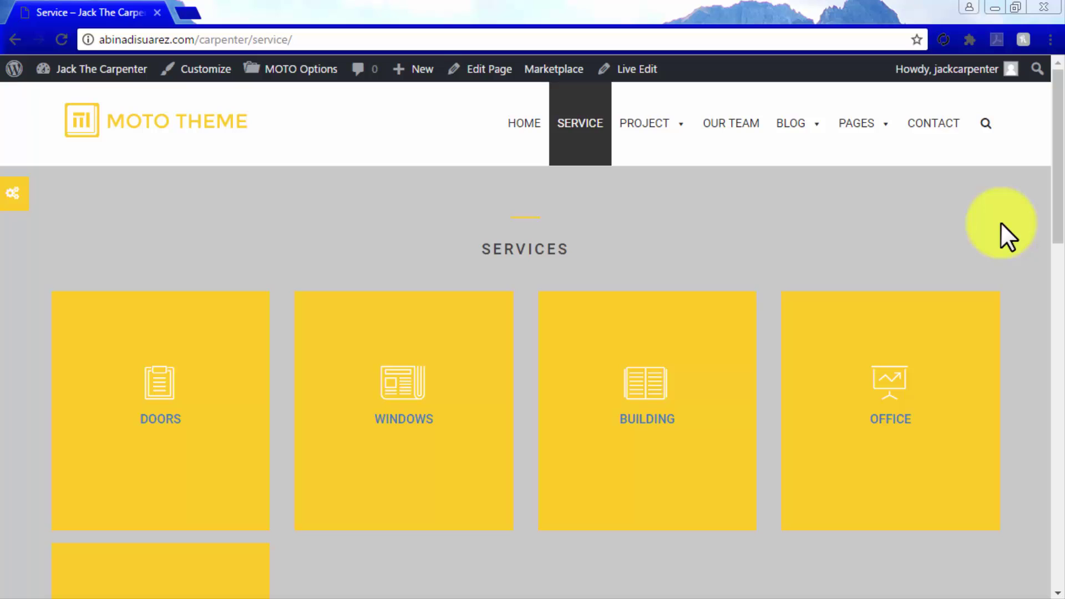
# Step: Go to the Contact page and open its Edit Page screen
pyautogui.click(921, 123)
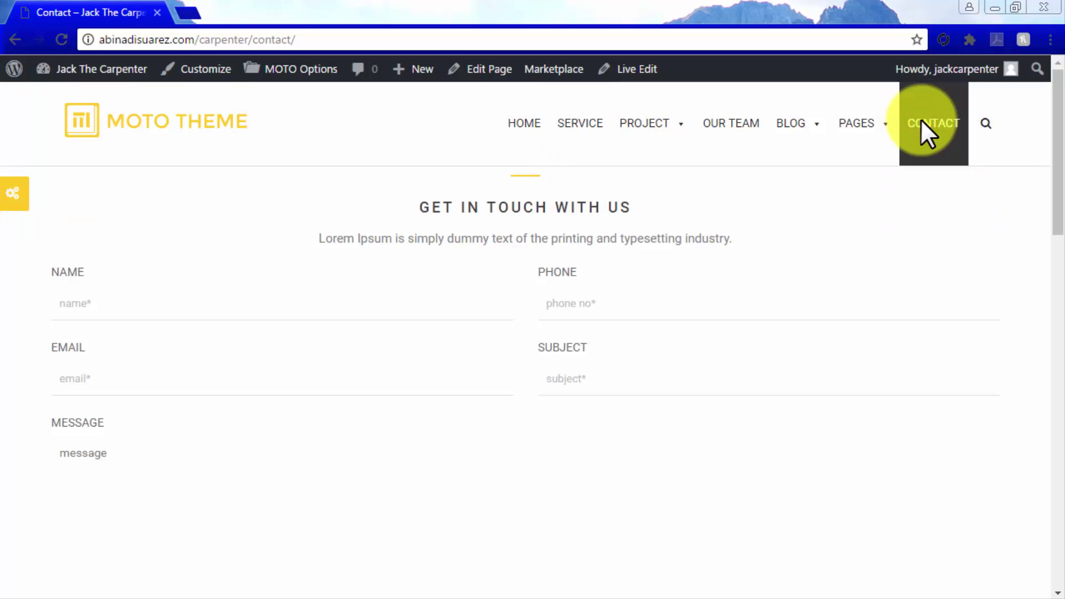
pyautogui.click(488, 69)
pyautogui.moveTo(521, 117)
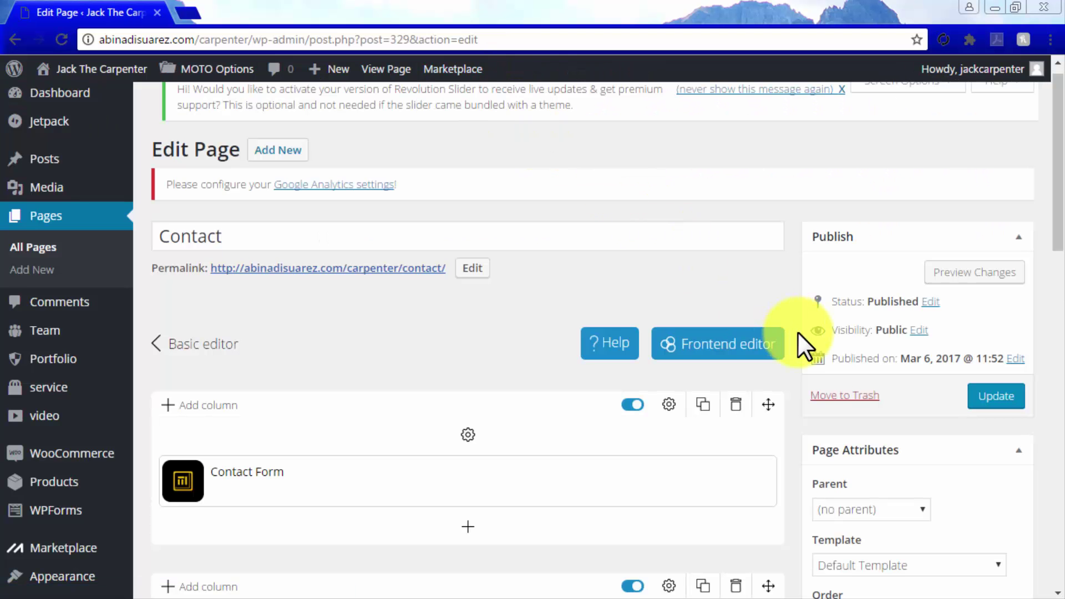
pyautogui.scroll(-4, 798, 333)
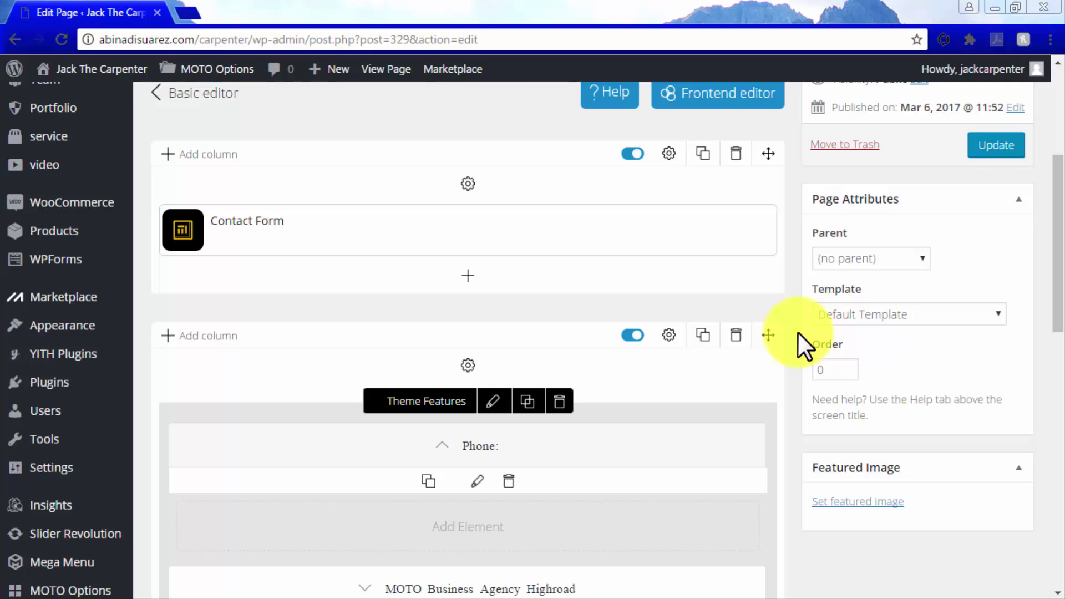
# Step: Retitle the Contact Form 'Contact Us' and replace its Lorem Ipsum description with the welcome line
pyautogui.click(434, 232)
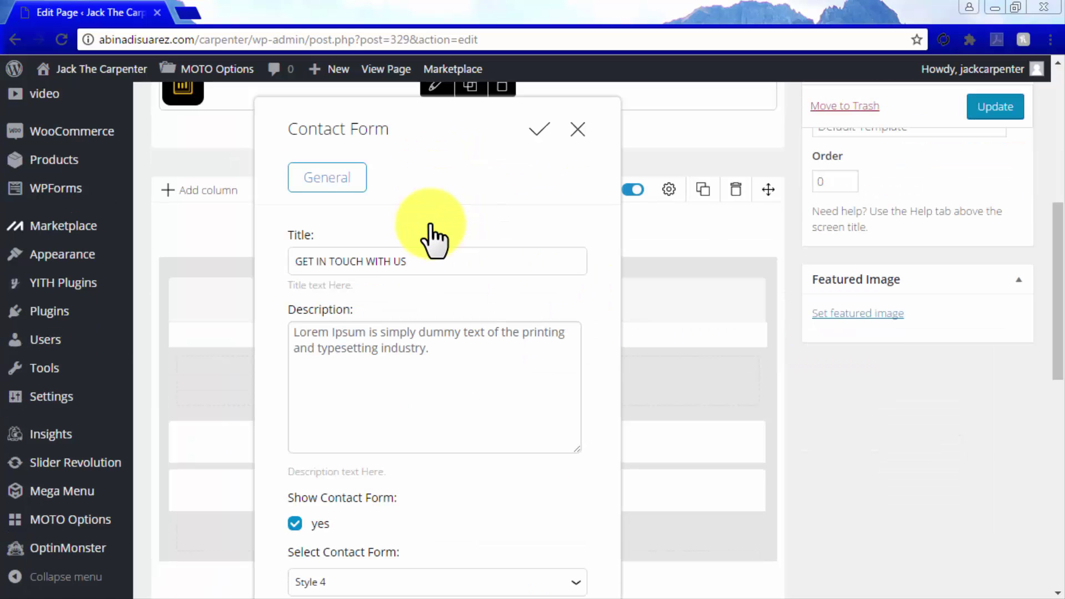
pyautogui.moveTo(413, 261); pyautogui.dragTo(298, 261)
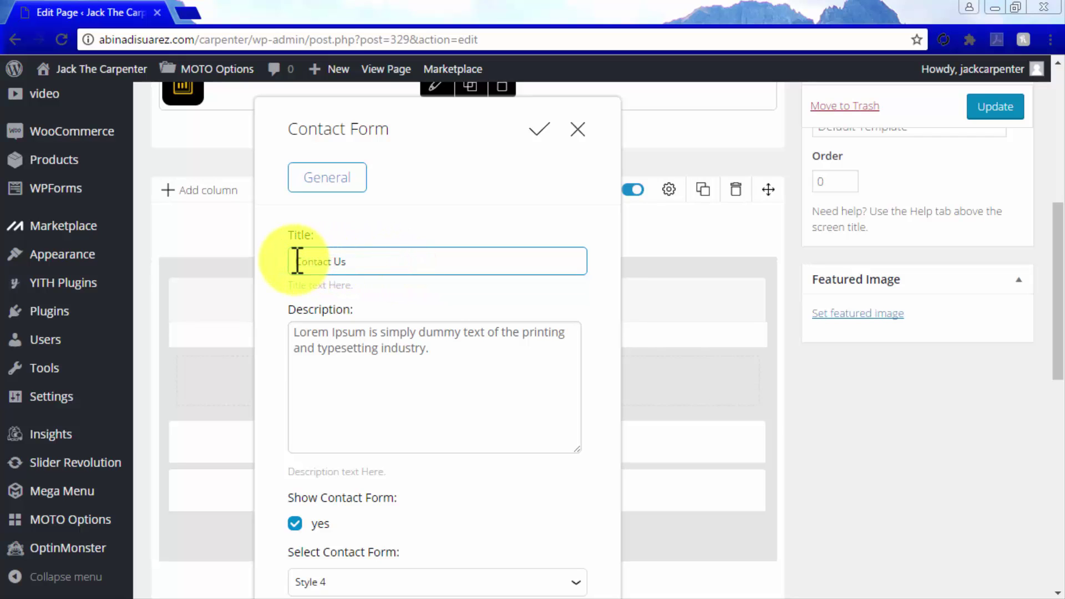
pyautogui.moveTo(418, 356); pyautogui.dragTo(293, 337)
pyautogui.write('We Wan To Hear From You')
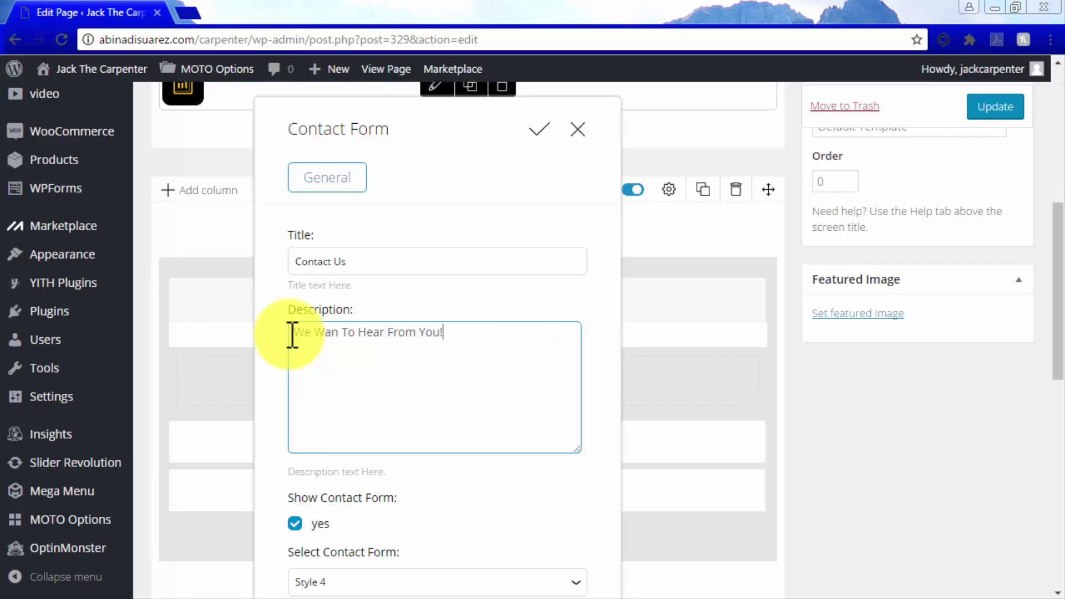
# Step: Set the form to Style 6 with right-aligned button, save settings, and update the page
pyautogui.scroll(-3, 494, 494)
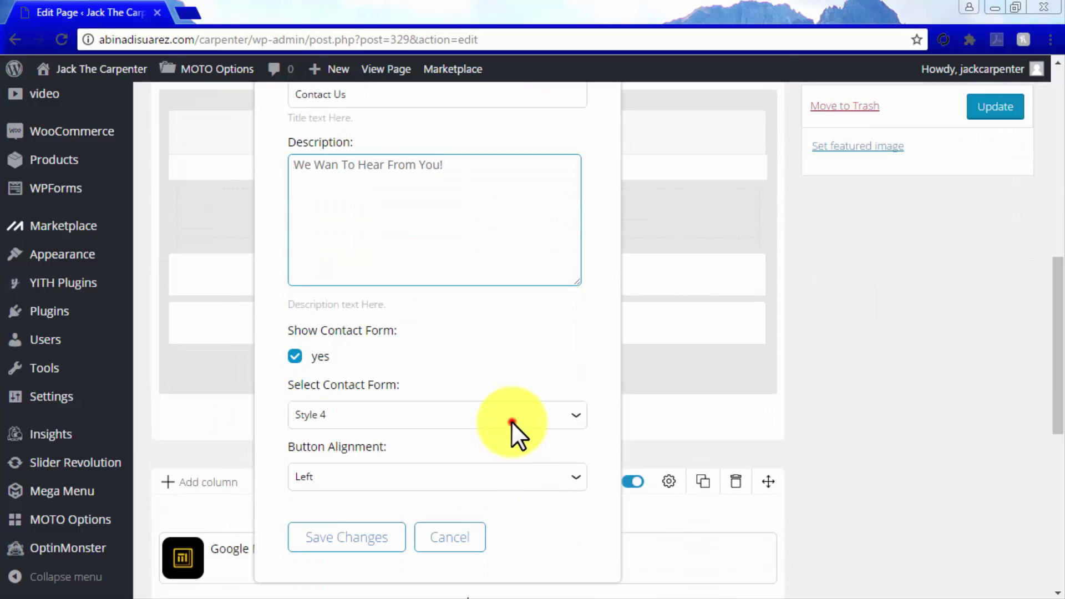
pyautogui.click(511, 422)
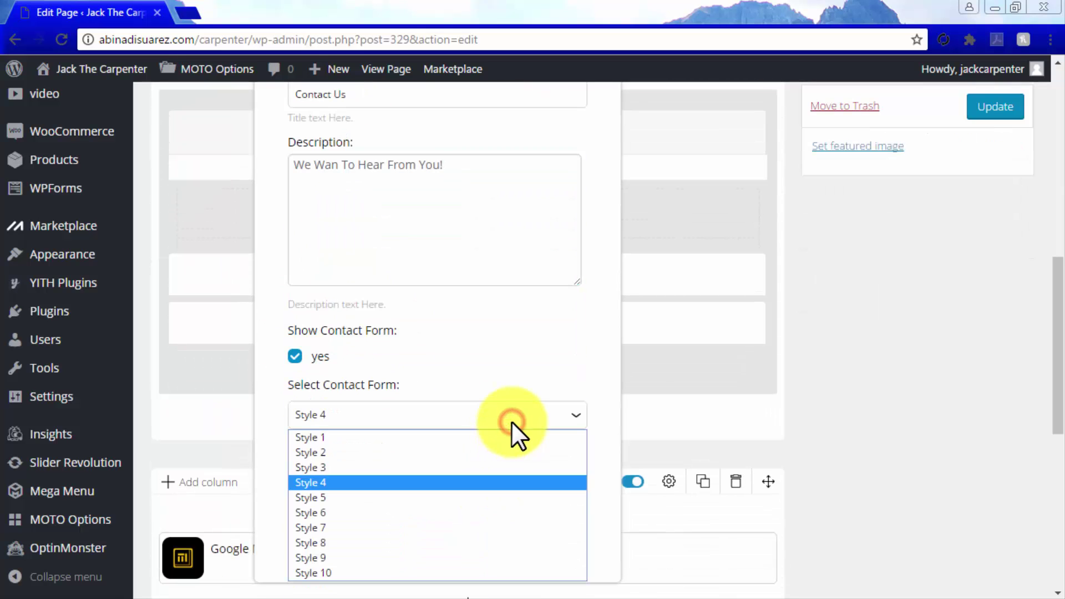
pyautogui.click(372, 510)
pyautogui.click(439, 485)
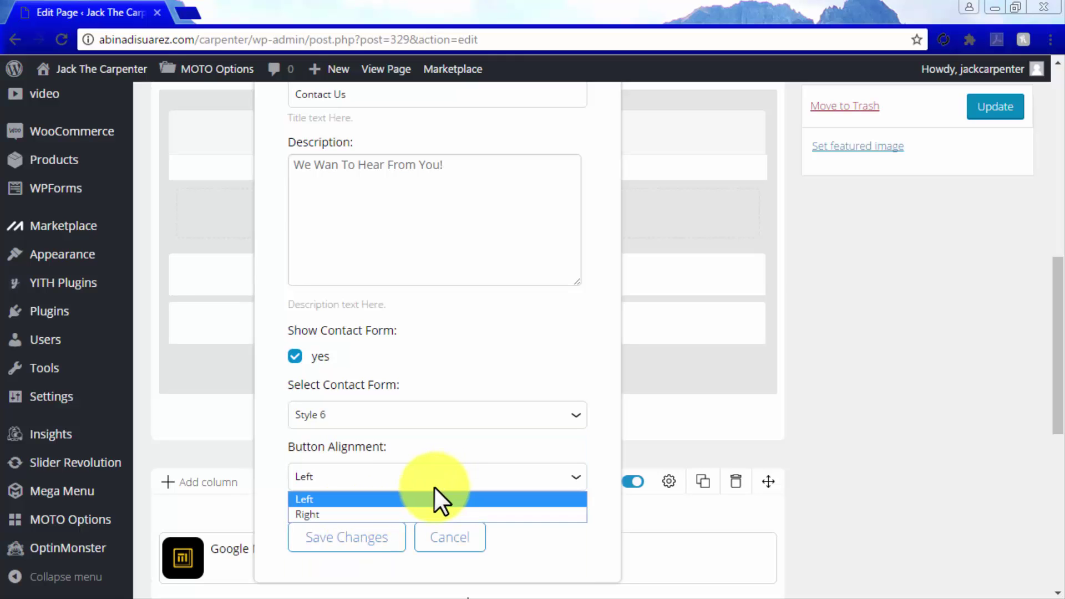
pyautogui.click(385, 513)
pyautogui.click(366, 536)
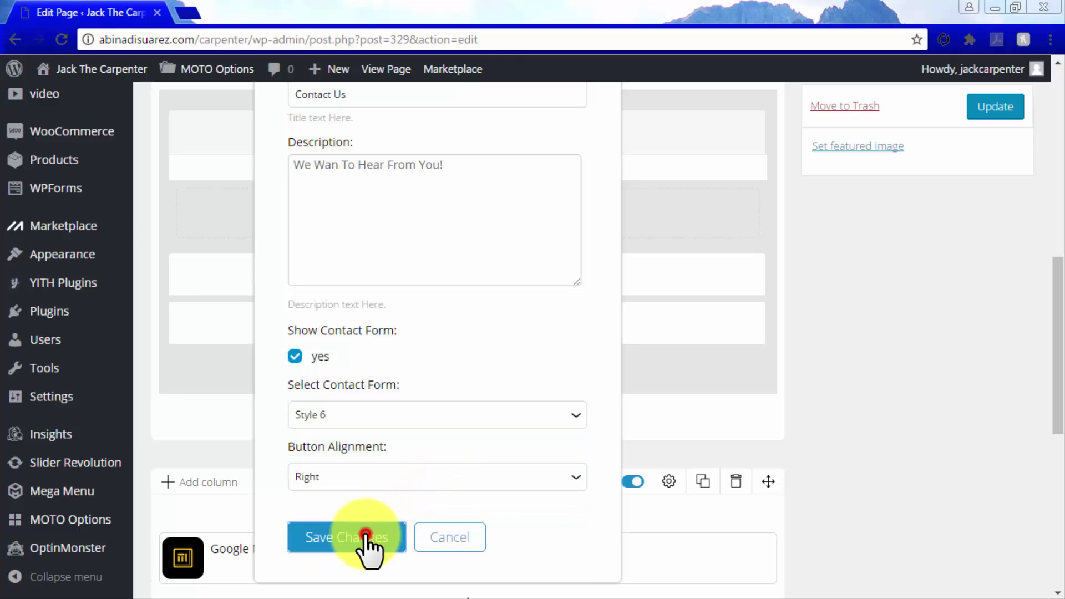
pyautogui.scroll(-3, 780, 521)
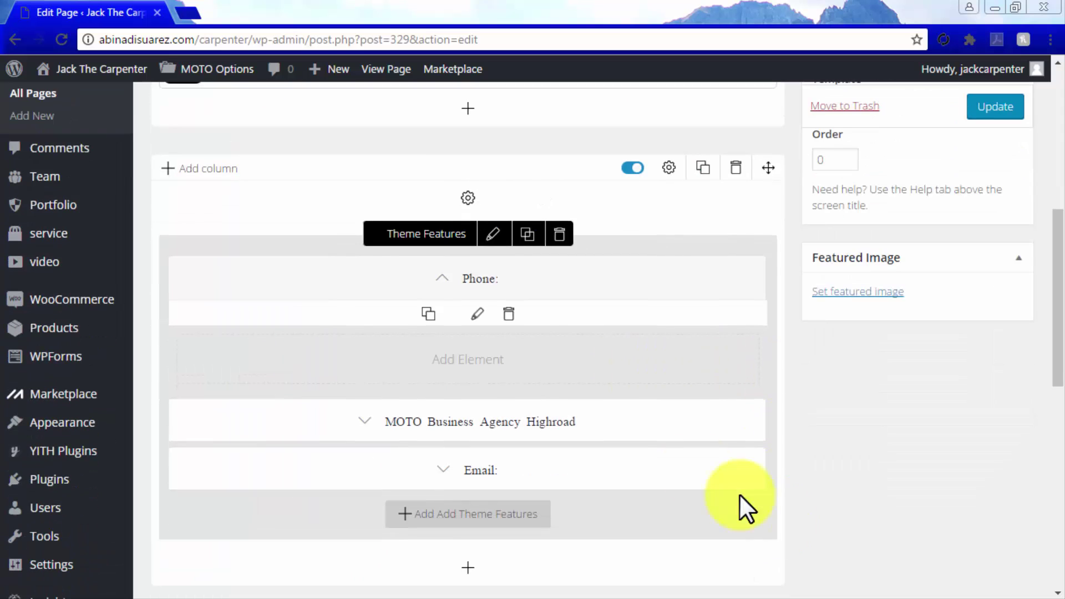
pyautogui.click(980, 107)
# Step: Open the live Contact page and scroll through the right-aligned Send Message button and contact details
pyautogui.click(262, 242)
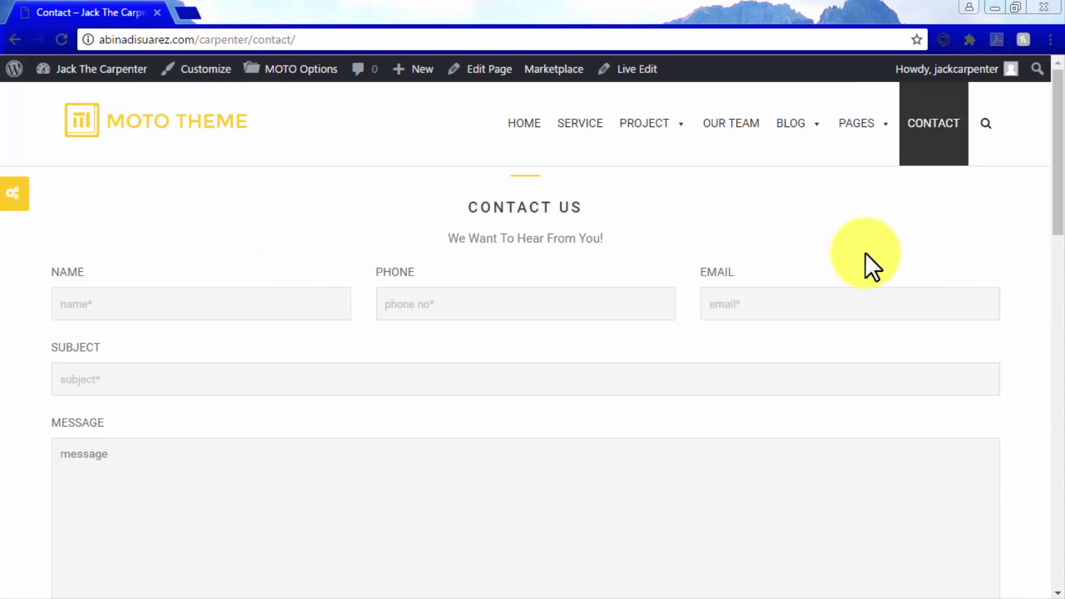
pyautogui.scroll(-4, 1010, 232)
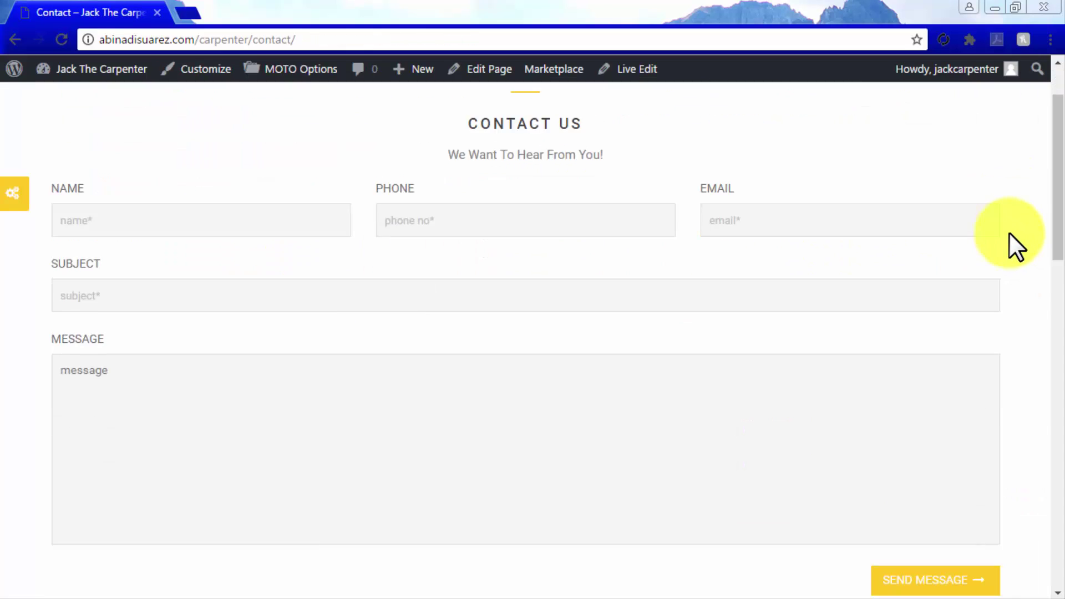
pyautogui.scroll(-3, 1010, 232)
pyautogui.scroll(-10, 1010, 233)
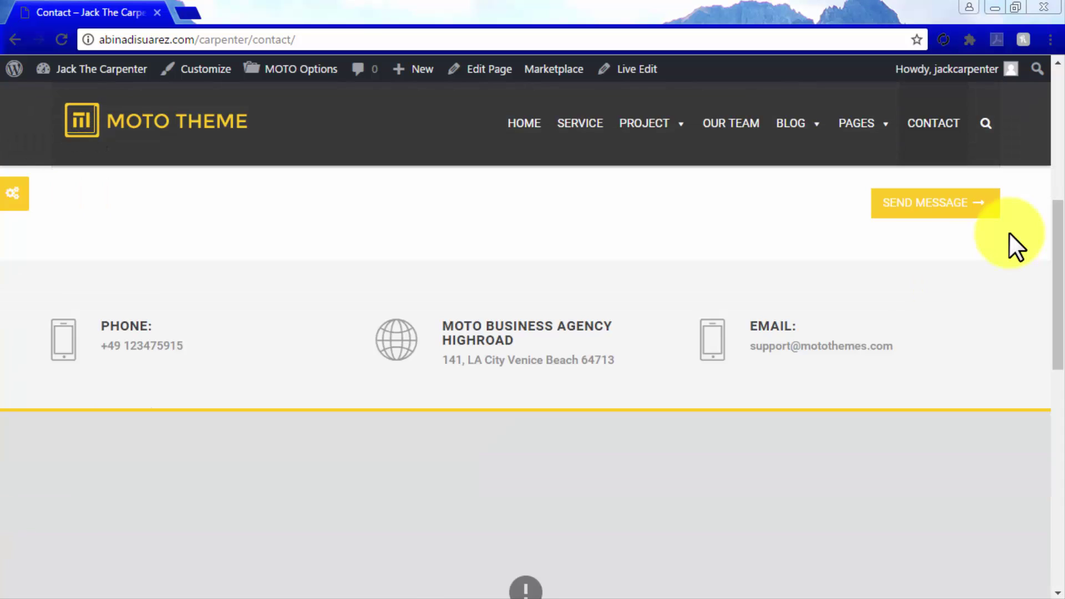
pyautogui.scroll(12, 1009, 232)
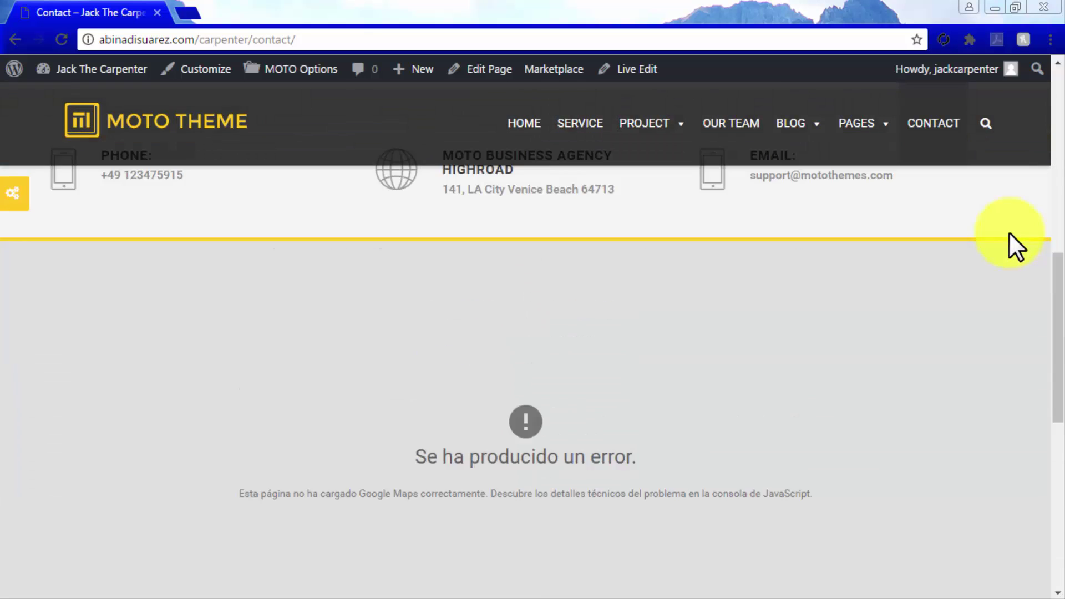